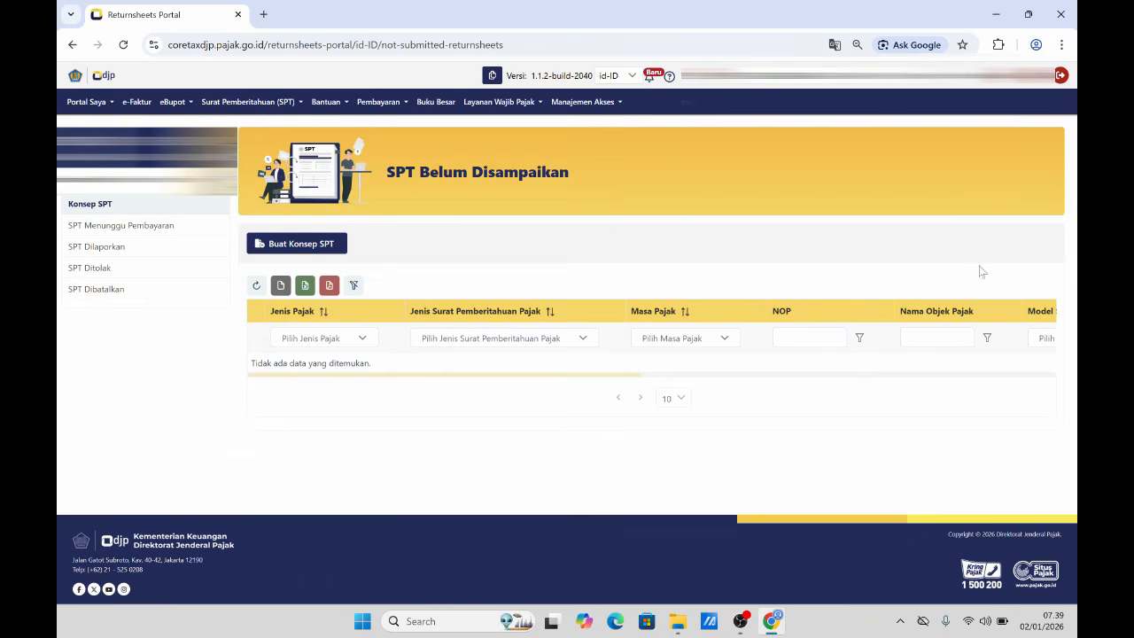
- Log out, then log back in to the taxpayer portal by entering the captcha code
click(1061, 77)
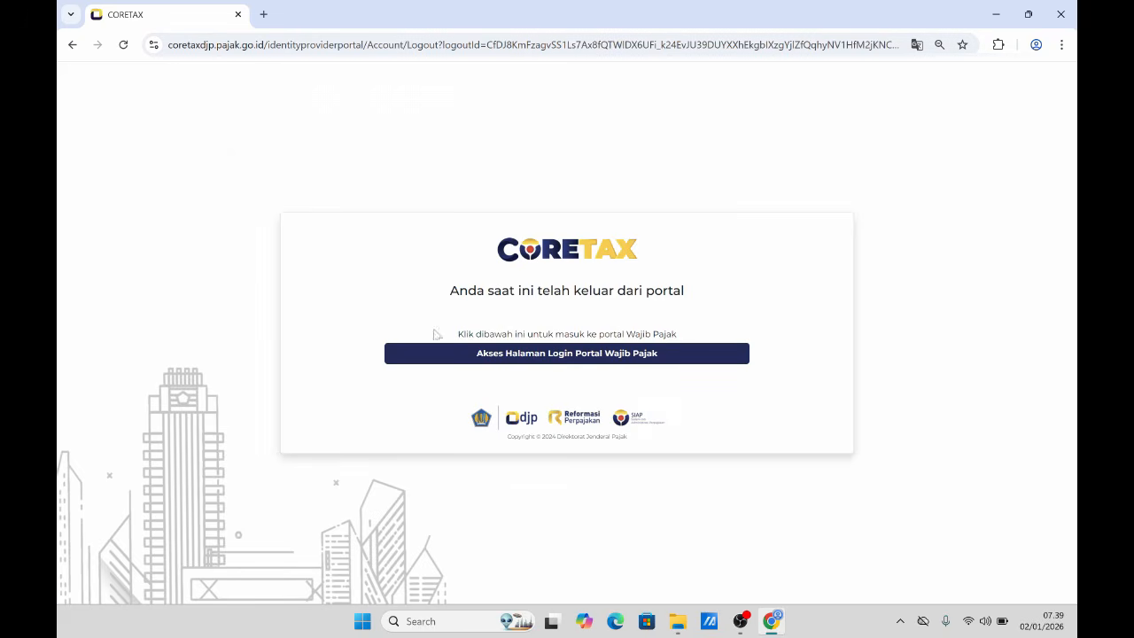
click(525, 361)
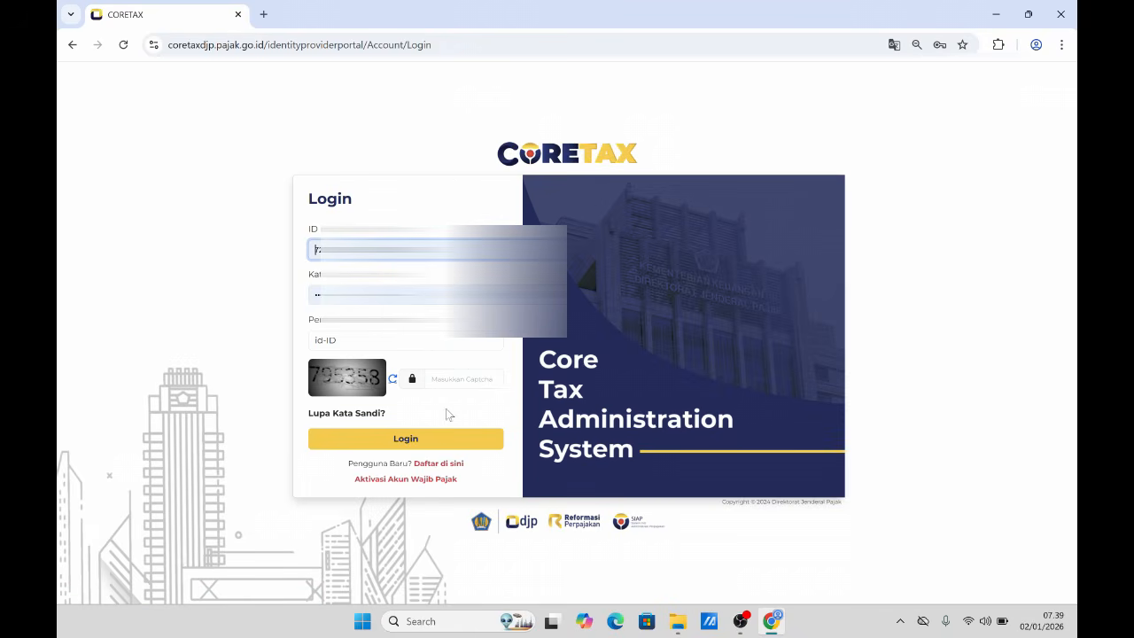
click(461, 380)
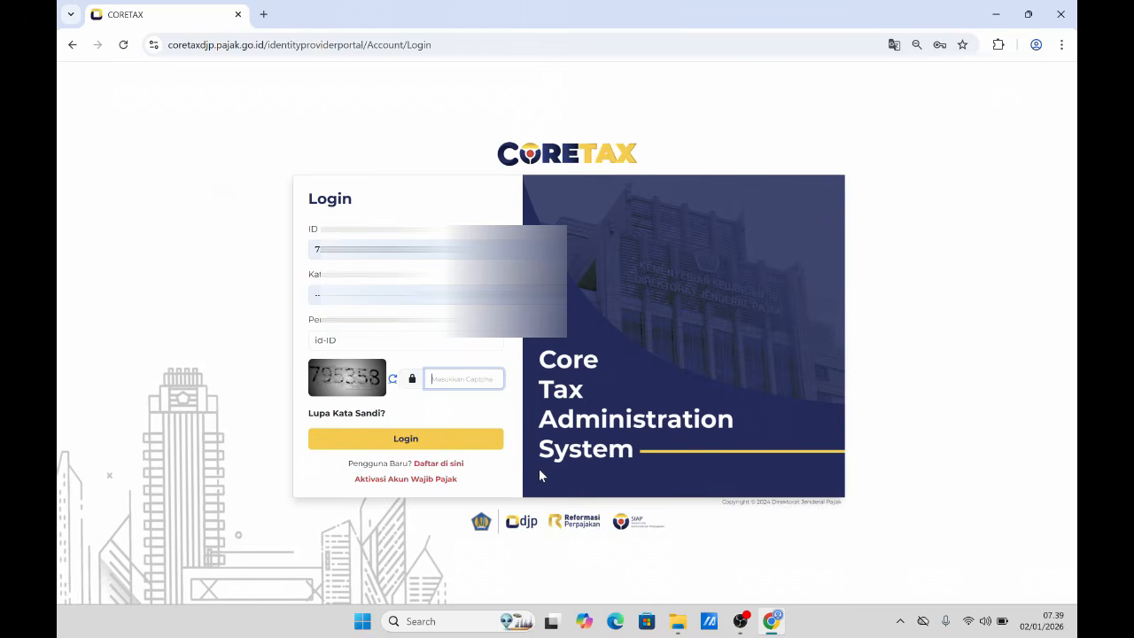
text(795358)
click(407, 446)
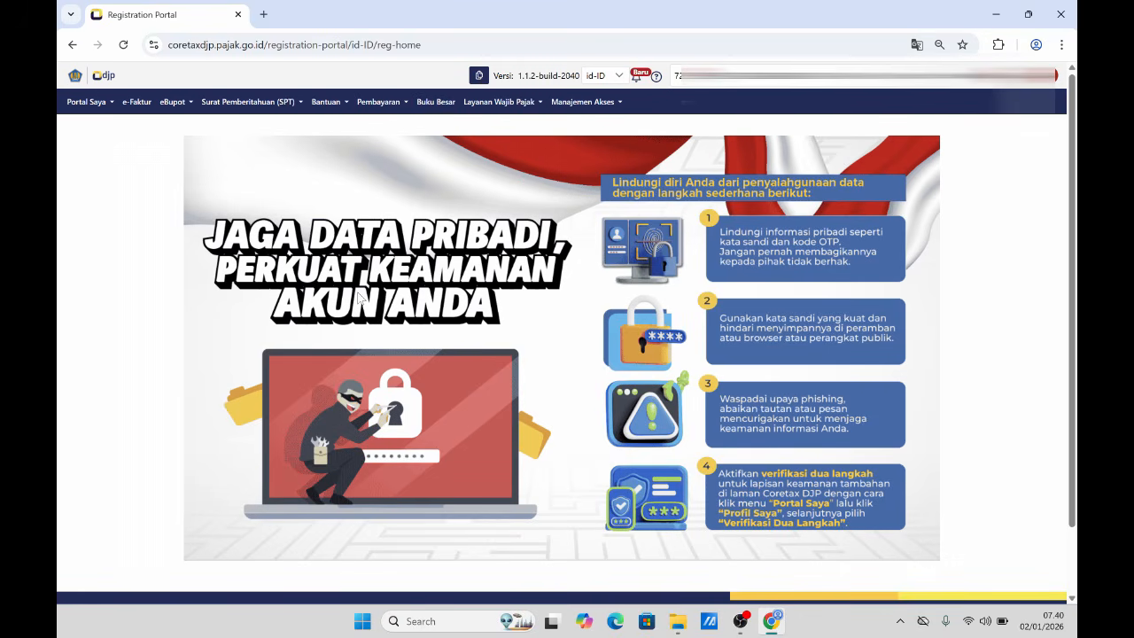
- Start a new return draft in the SPT portal with type PPh Orang Pribadi
click(253, 106)
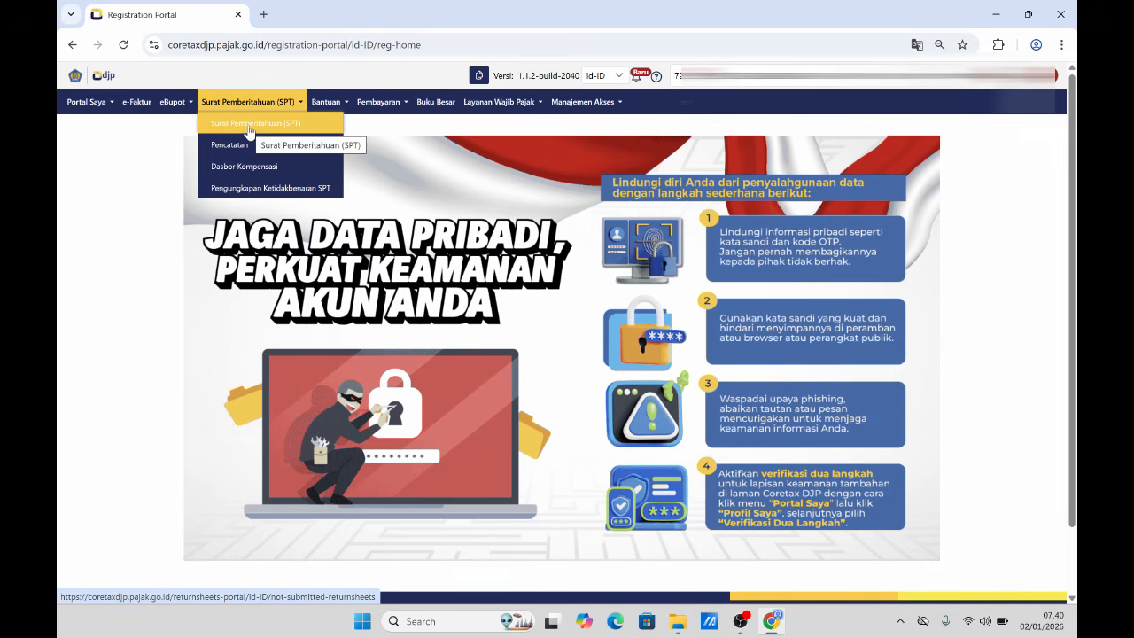
click(250, 131)
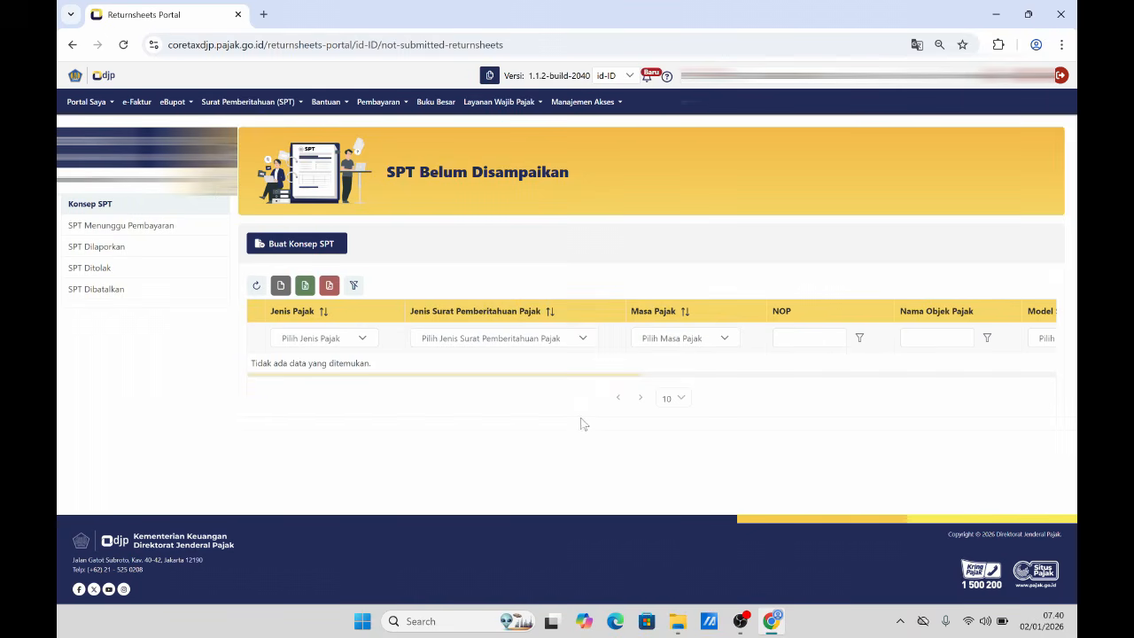
click(301, 253)
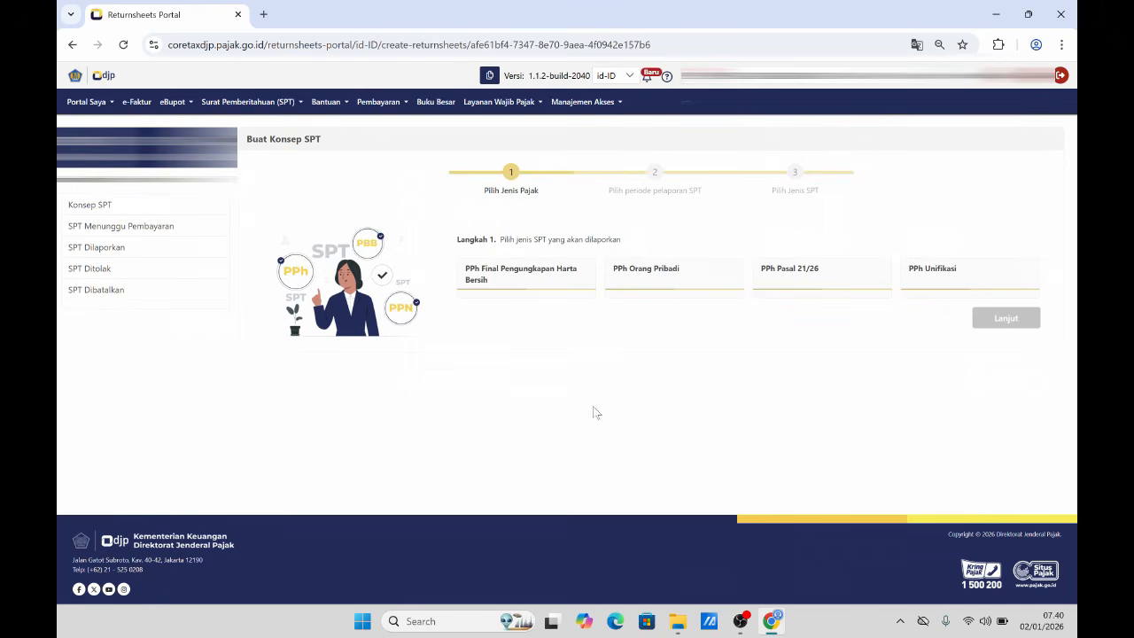
click(648, 283)
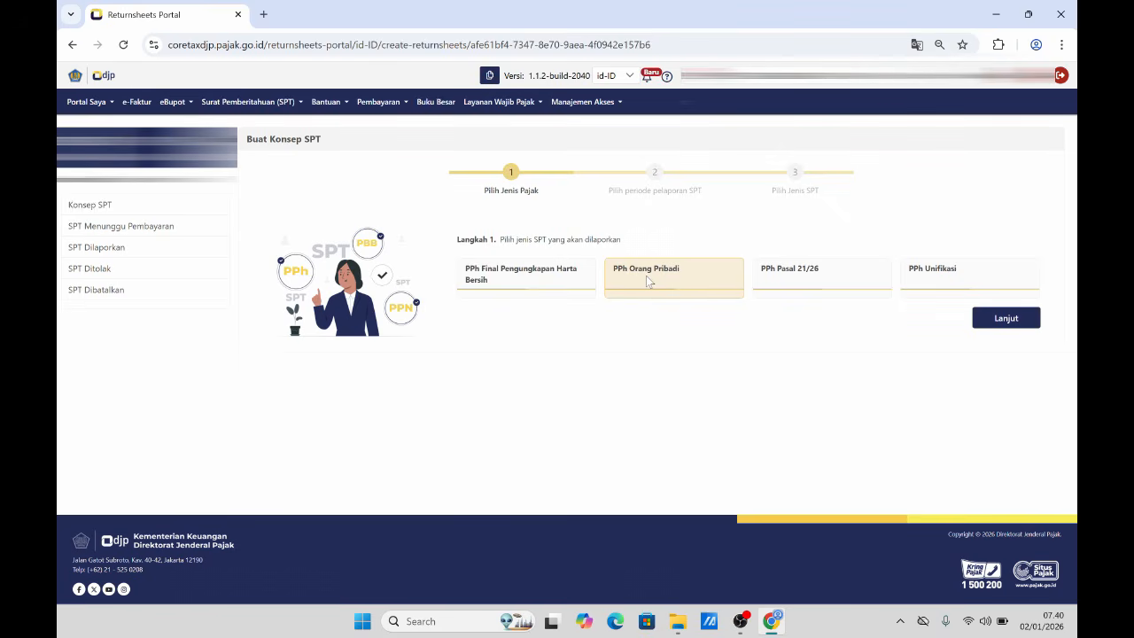
click(999, 324)
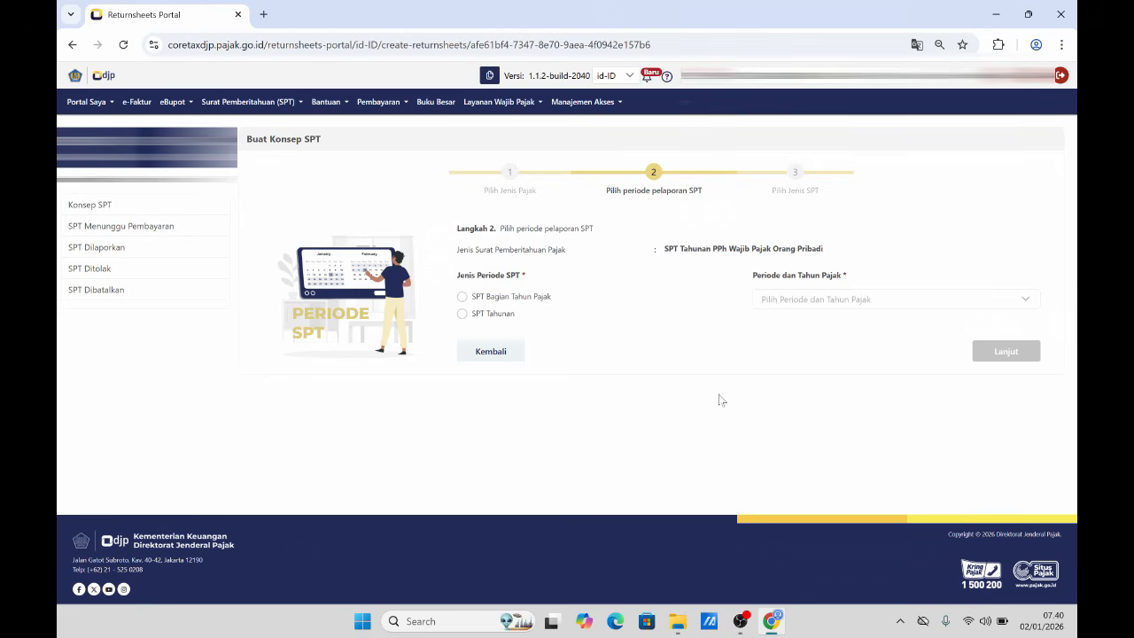
- Make it an SPT Tahunan for Januari - Desember 2025, model Normal, and create the draft
click(462, 314)
click(792, 299)
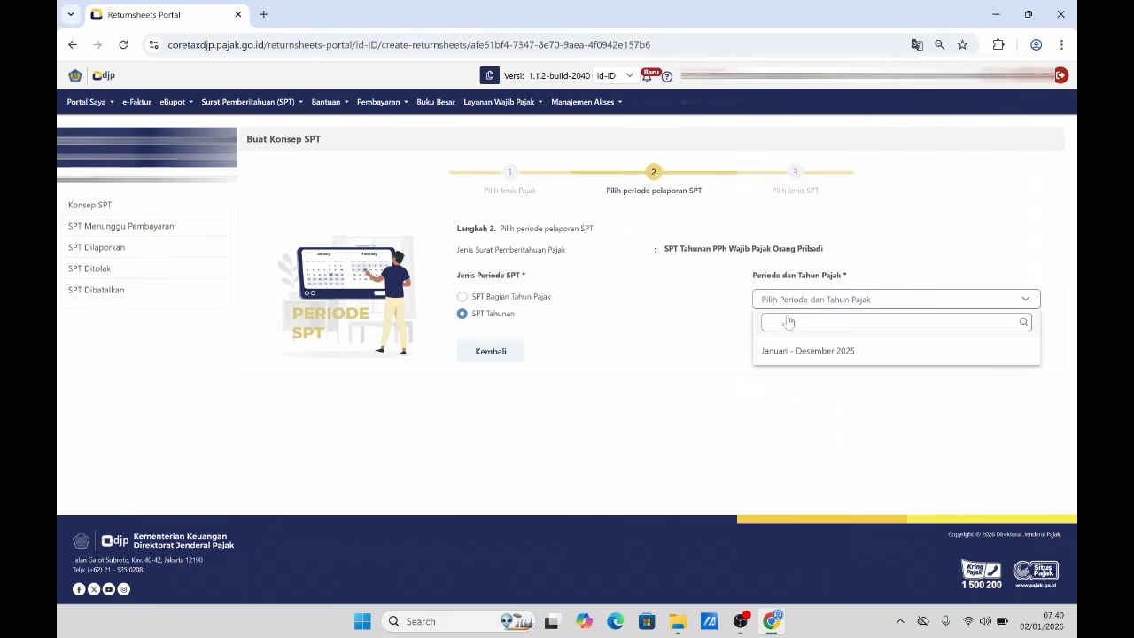
click(815, 353)
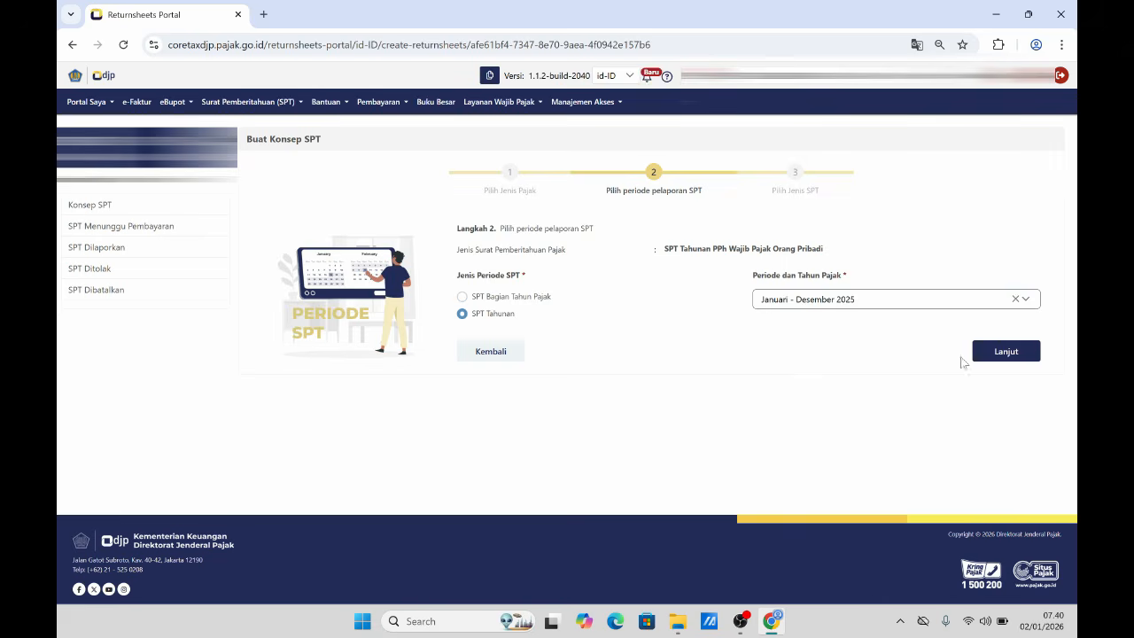
click(1001, 355)
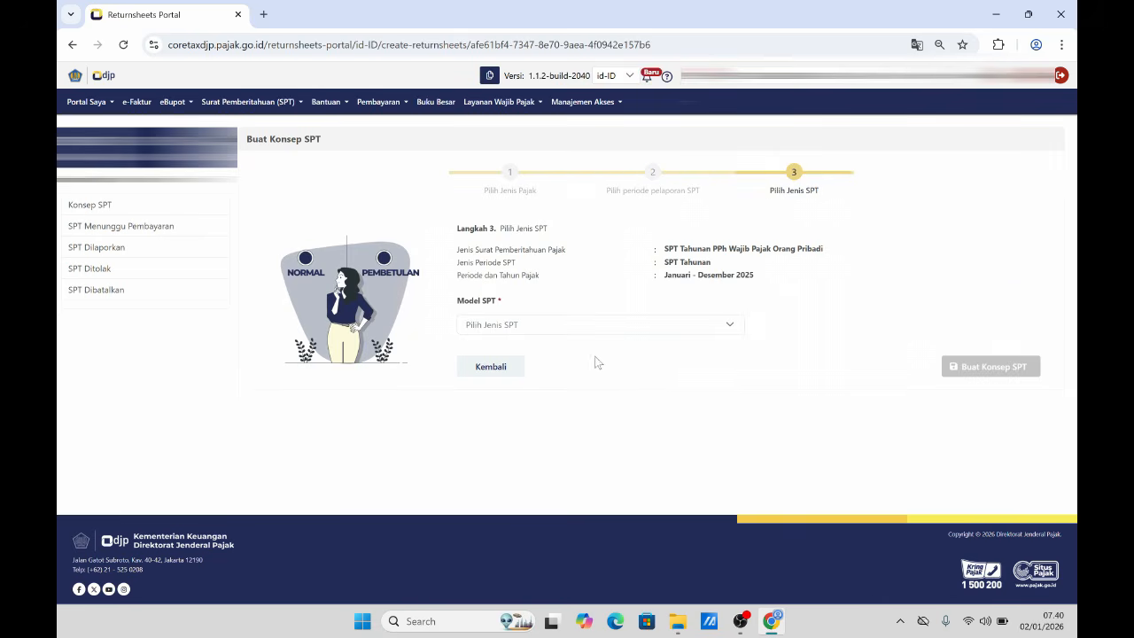
click(657, 325)
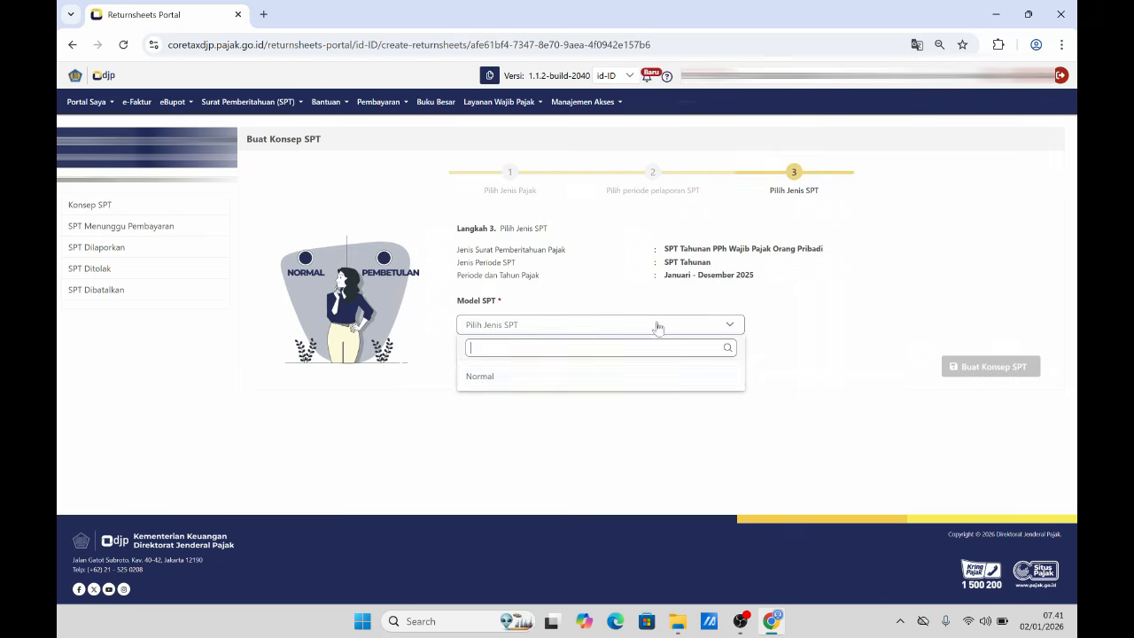
click(481, 377)
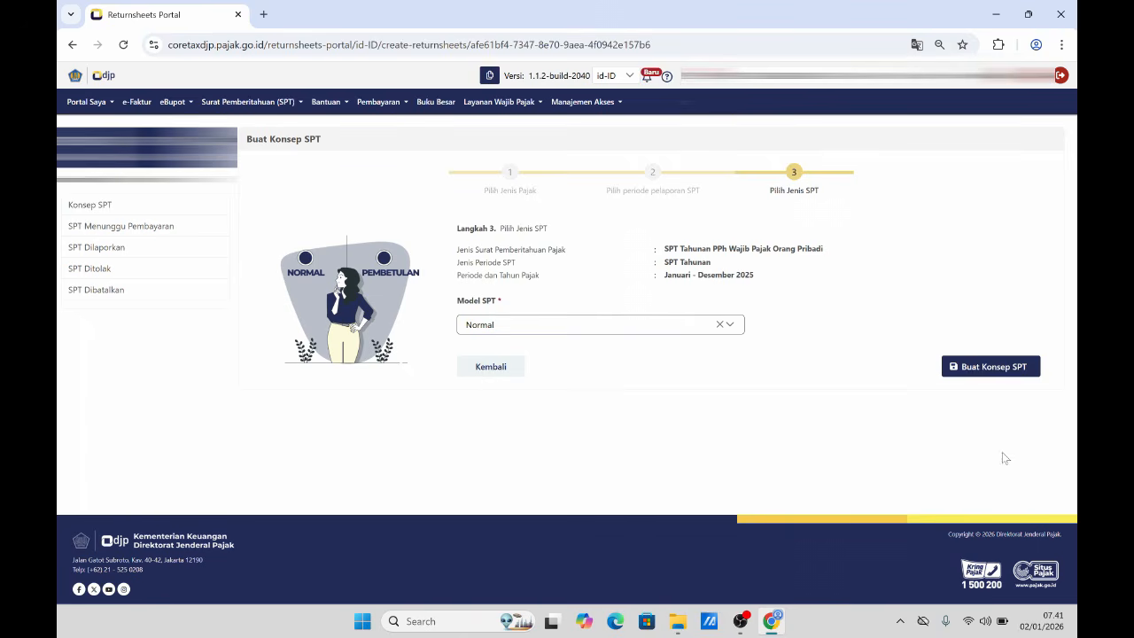
click(977, 374)
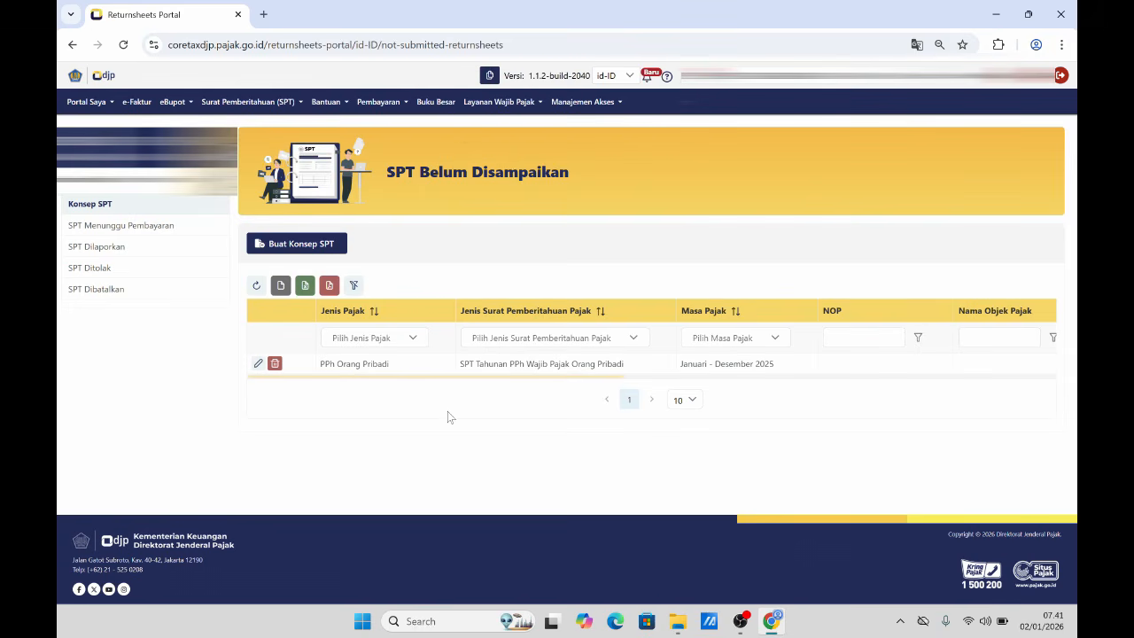
- Open the new PPh Orang Pribadi draft return for editing
click(256, 366)
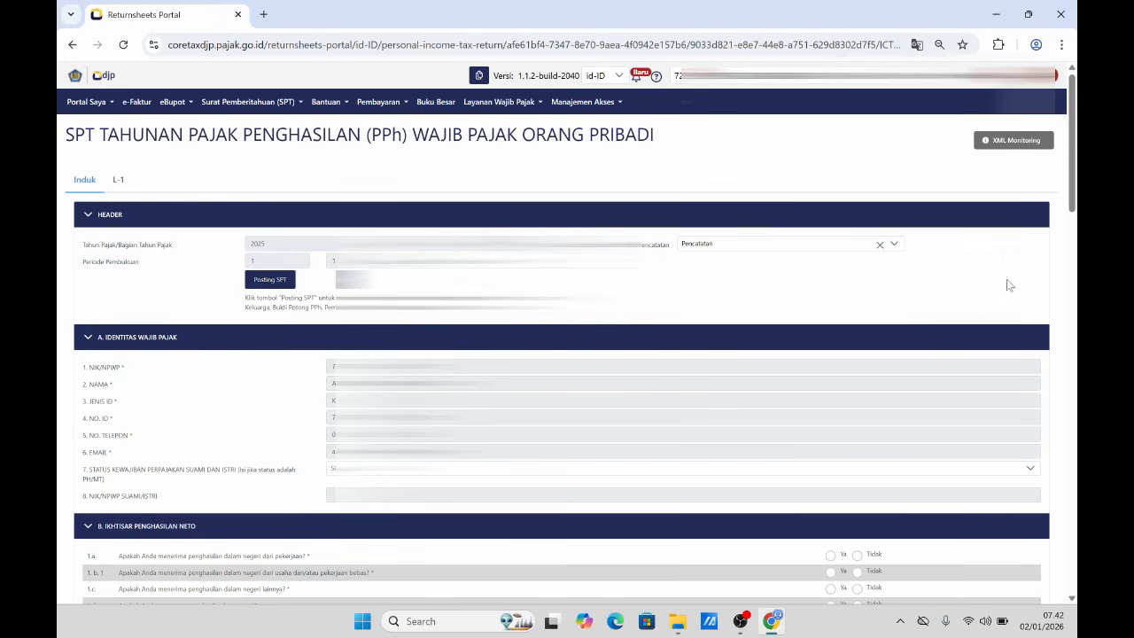
- Run Posting SPT in the header so the taxpayer data posts with status COMPLETED
scroll(1068, 217, down, 1)
mouse_move(1074, 208)
mouse_down()
mouse_move(1074, 249)
mouse_move(1074, 213)
mouse_up()
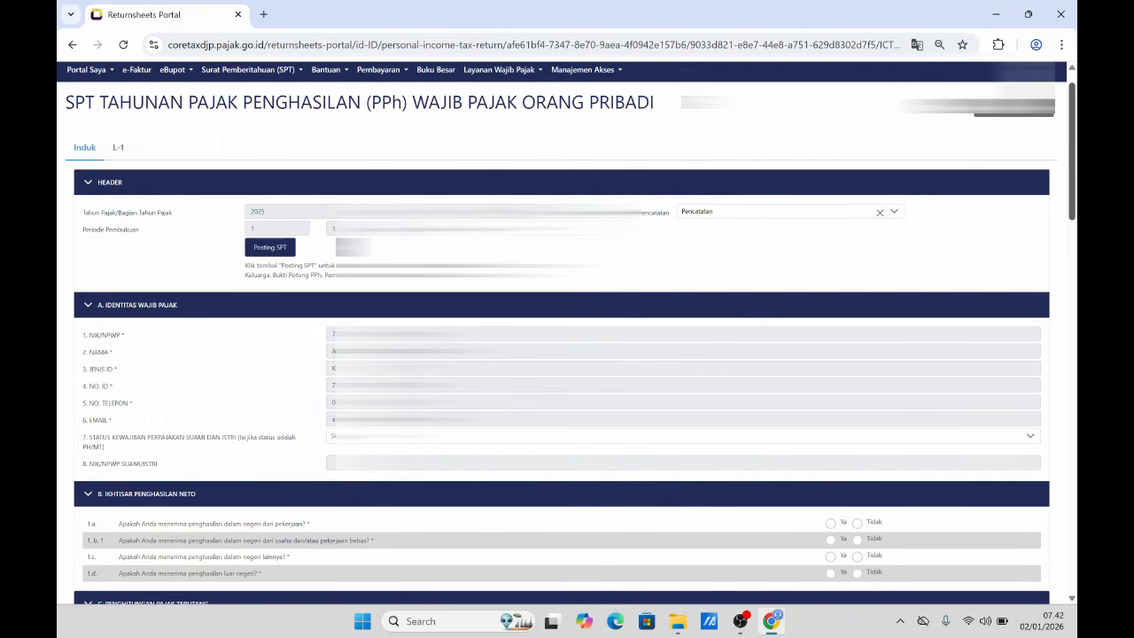
drag(1072, 218, 1074, 194)
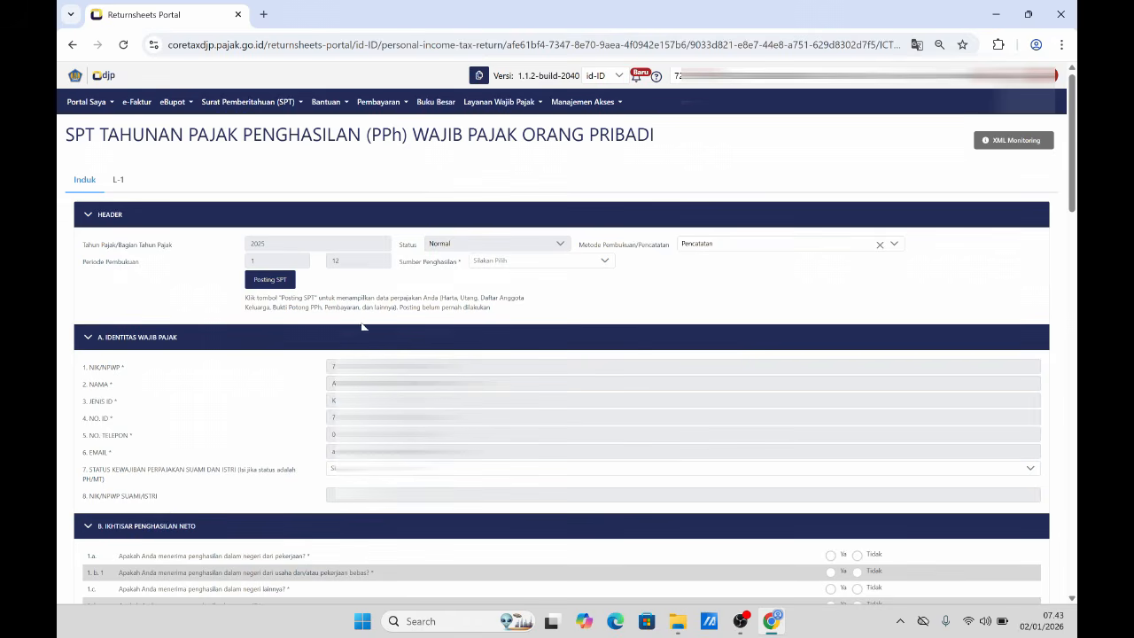
click(264, 281)
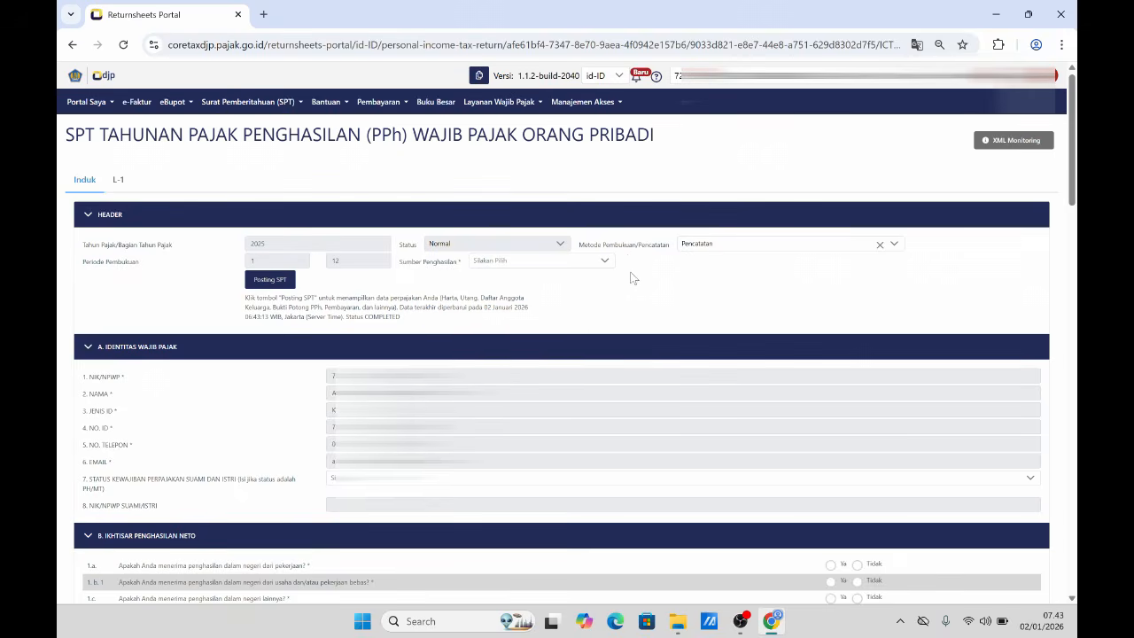
- Keep Pencatatan as the bookkeeping method and select Pekerjaan as the income source
click(792, 245)
click(708, 342)
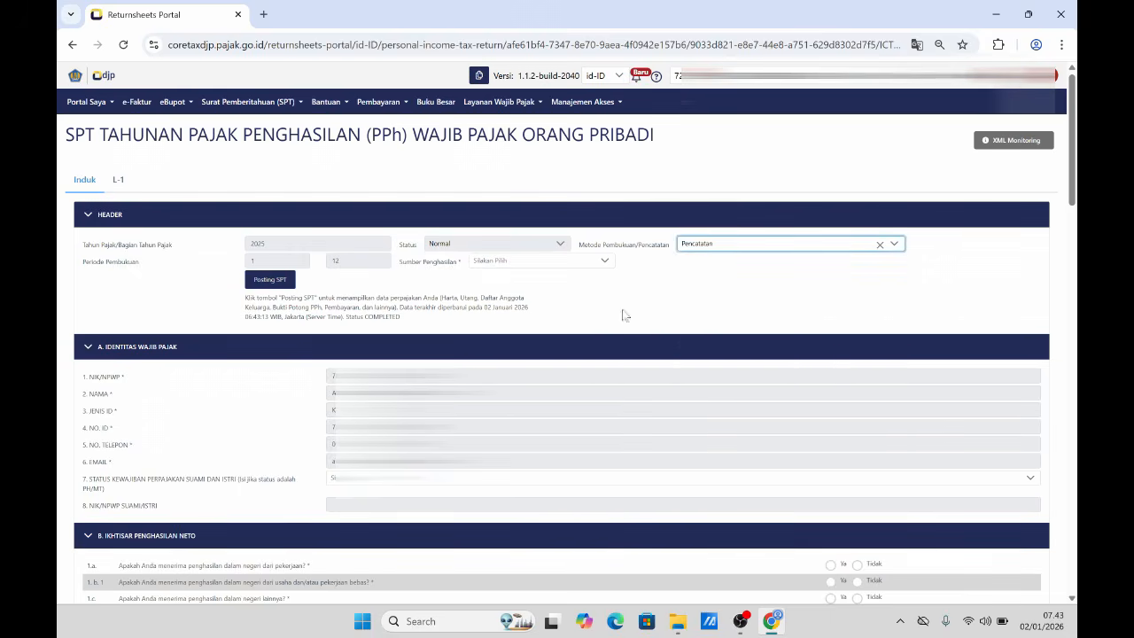
click(558, 261)
click(484, 332)
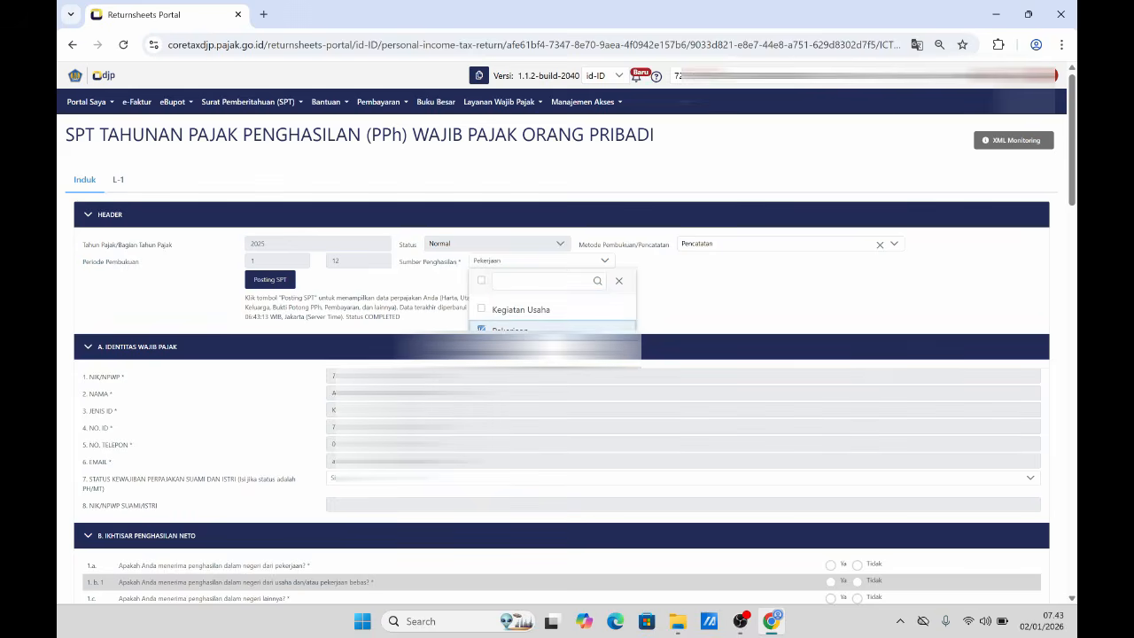
click(698, 310)
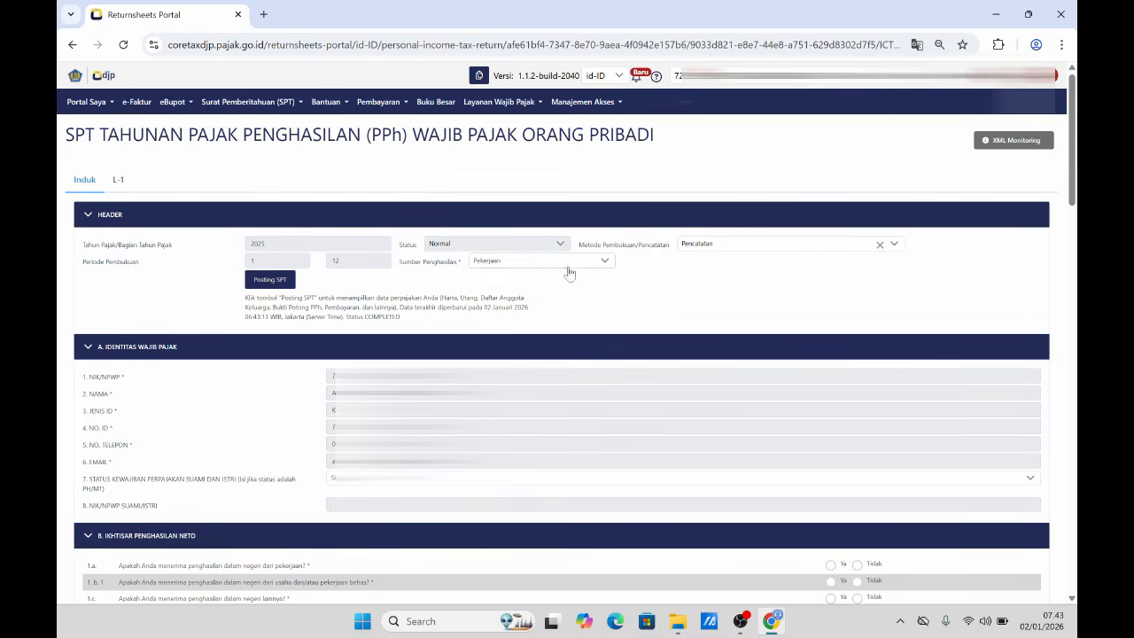
drag(1073, 207, 1071, 223)
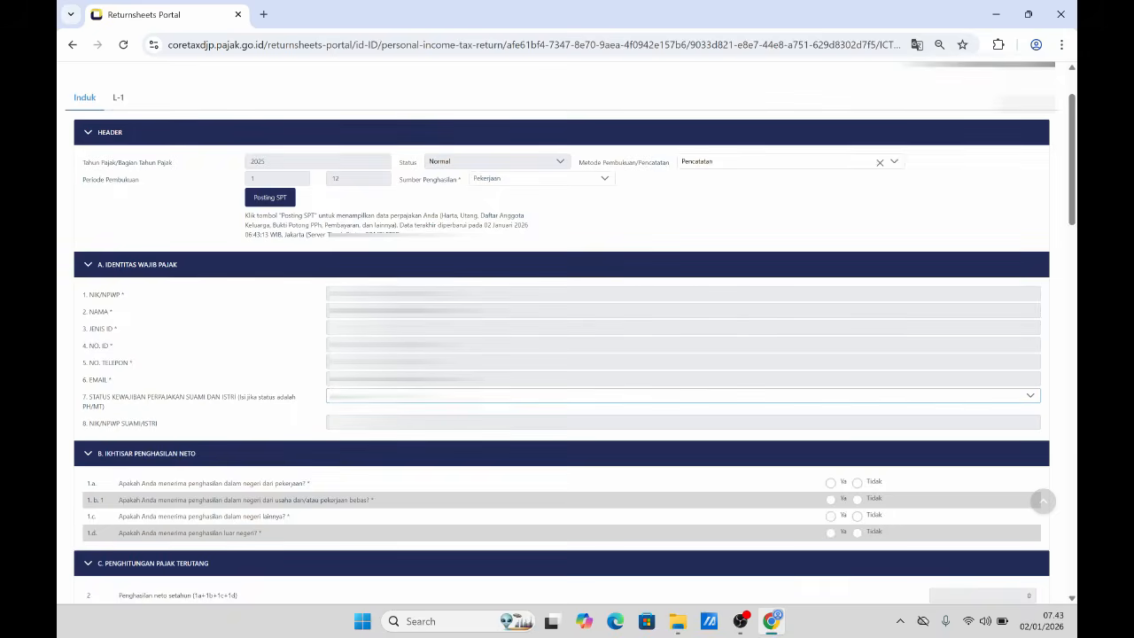
click(403, 396)
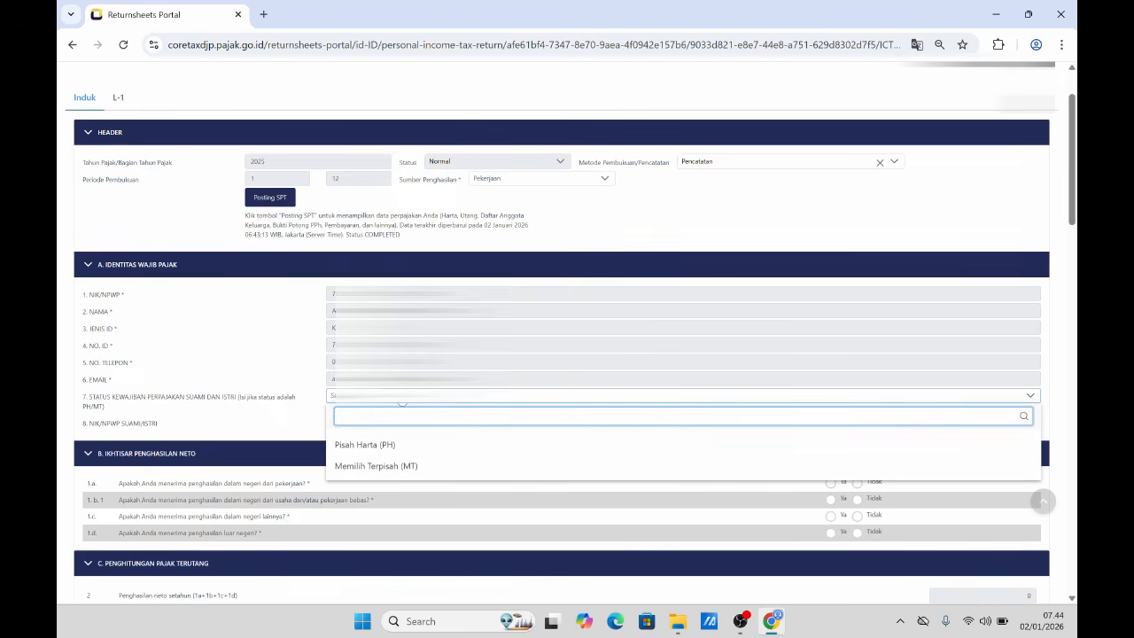
- In section B answer Ya for 1.a employment income and Tidak for 1.b.1, 1.c, 1.d
click(288, 424)
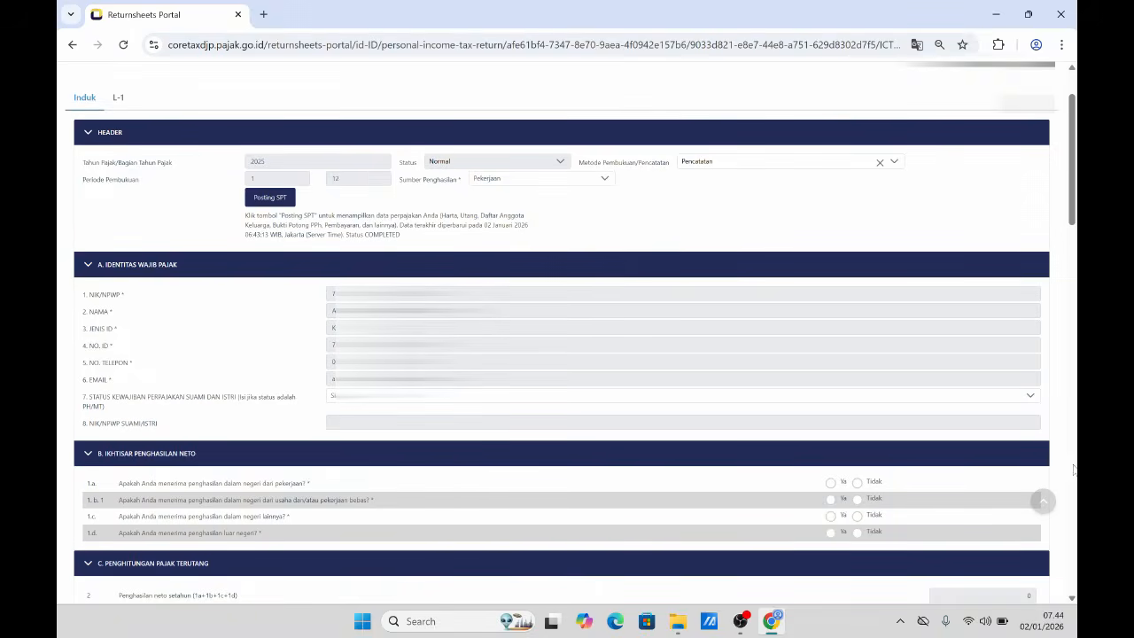
scroll(425, 344, down, 3)
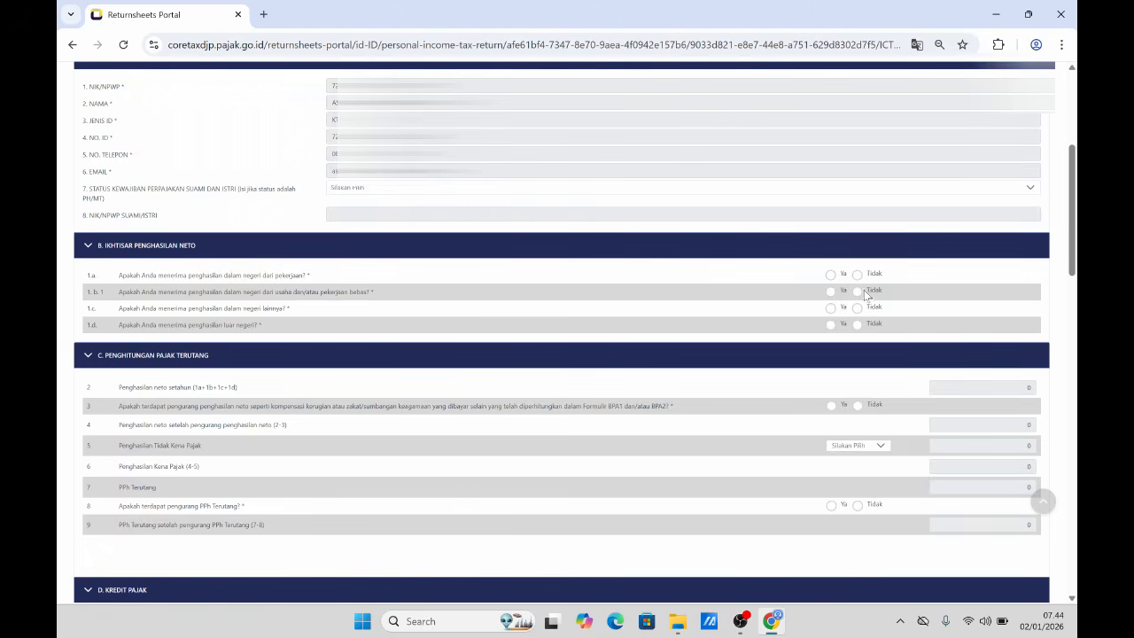
click(831, 275)
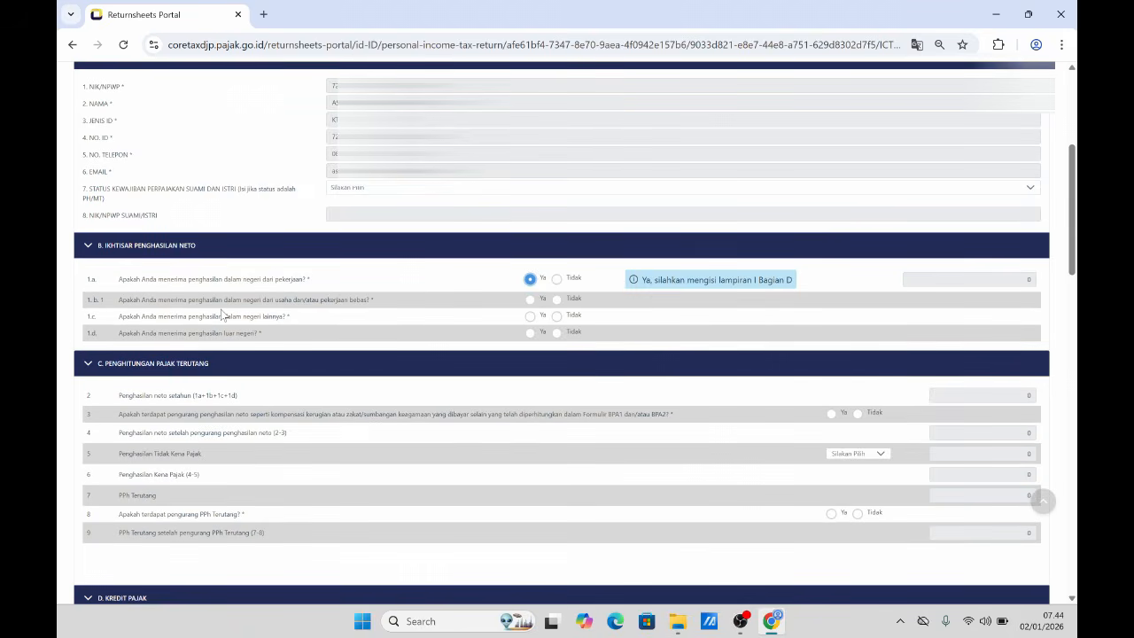
click(558, 303)
click(556, 326)
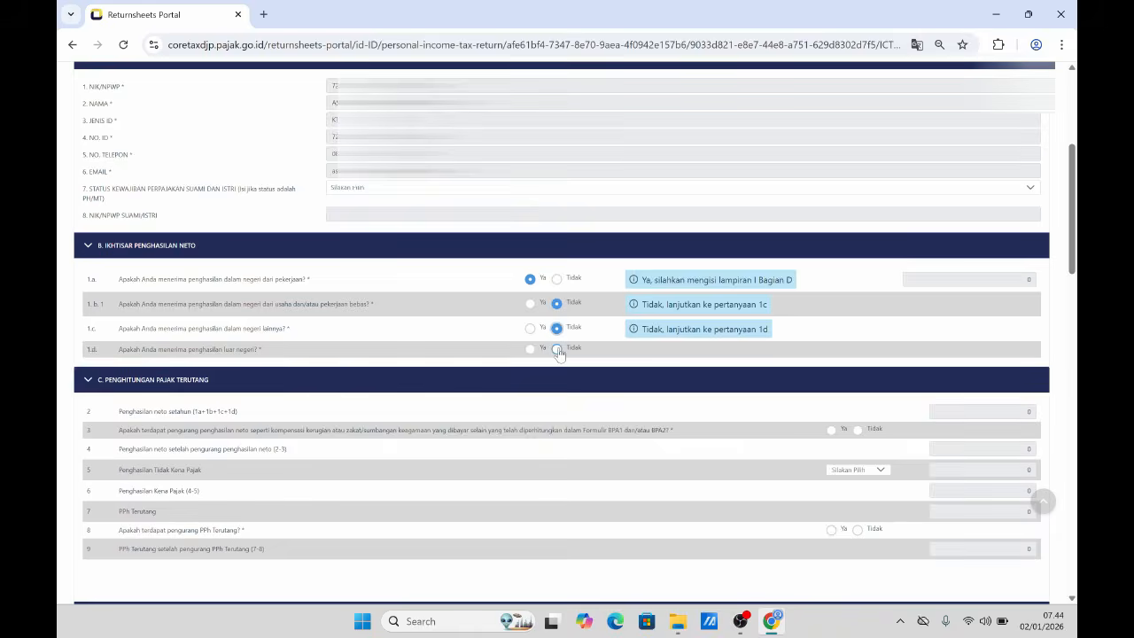
click(558, 352)
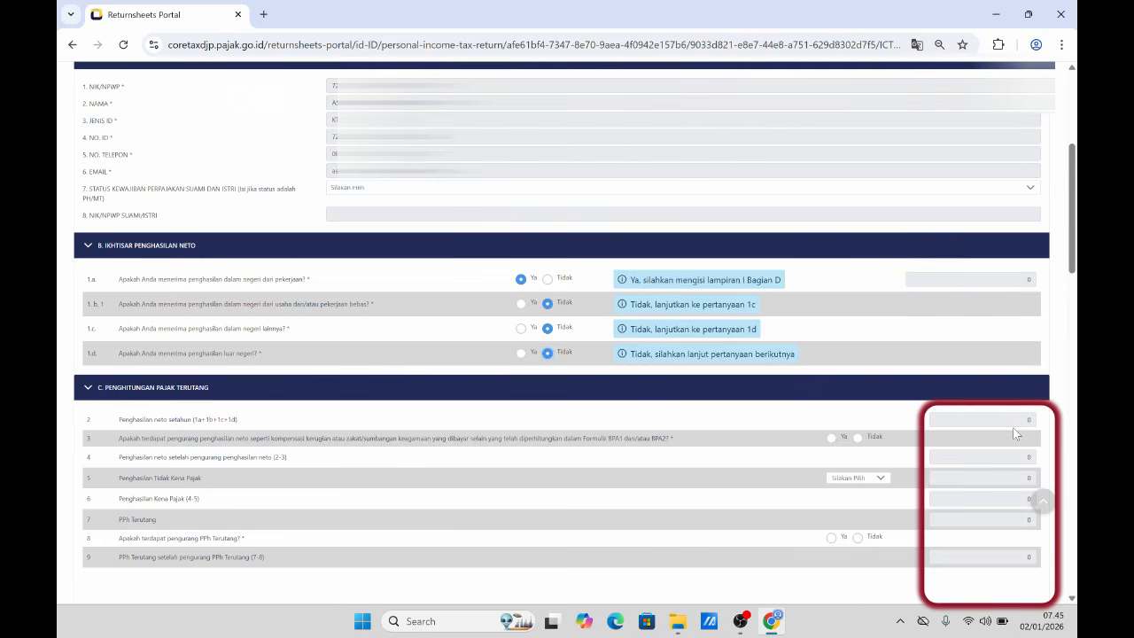
- Answer Tidak to the net income deductions question and set the PTKP status to TK/0
scroll(1003, 434, down, 2)
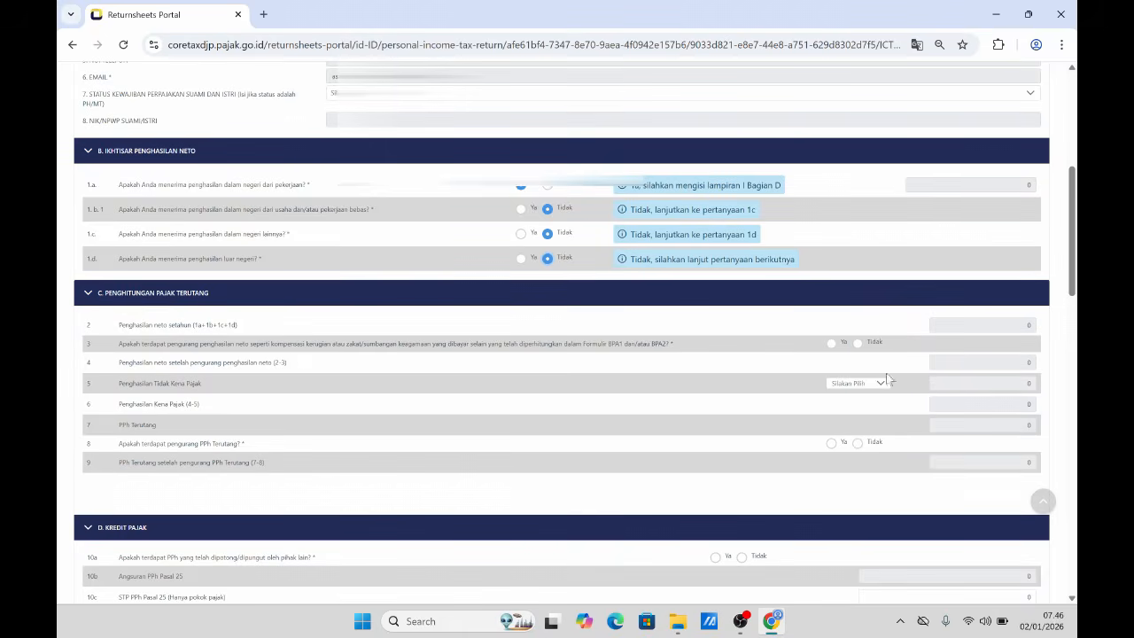
click(858, 343)
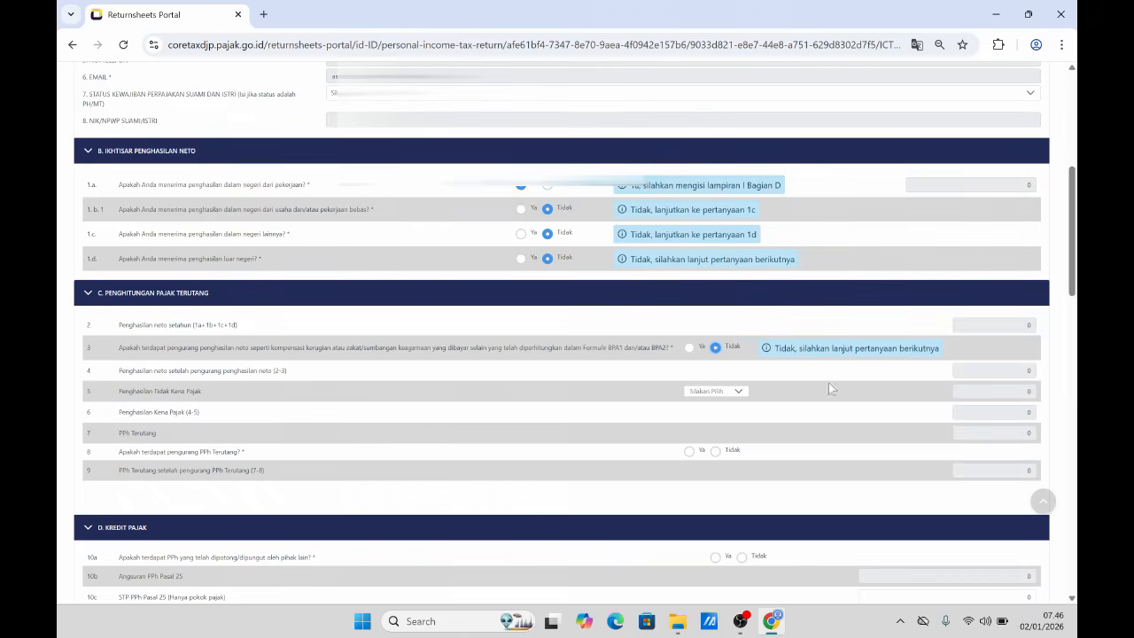
click(726, 391)
click(706, 452)
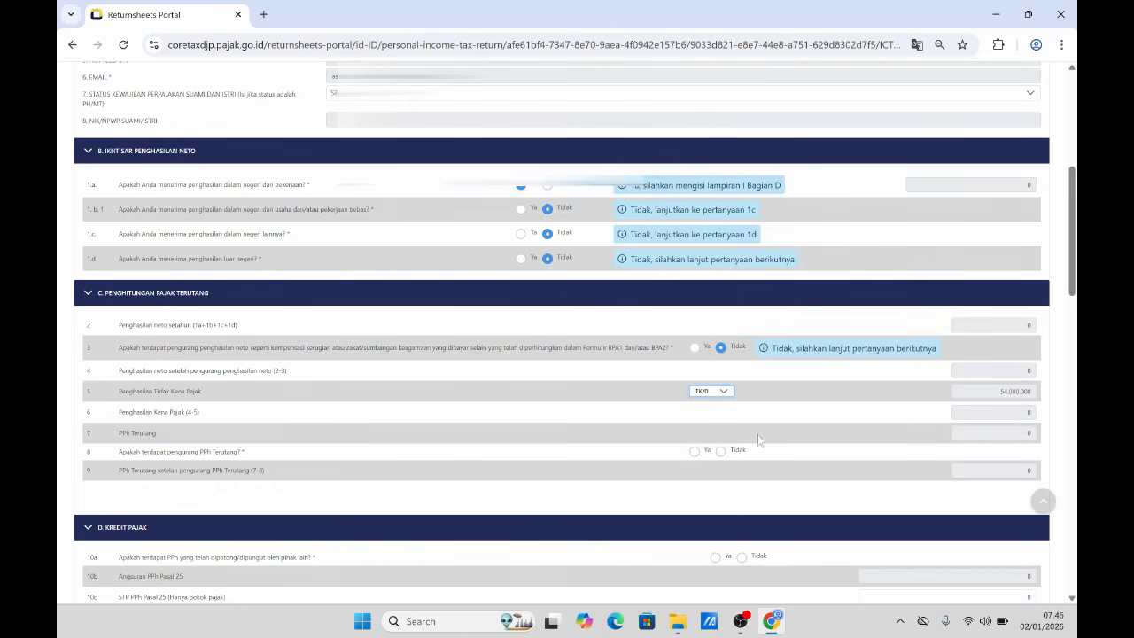
- Answer Tidak to question 8, Ya to 10a and Tidak to 10d
scroll(1073, 283, down, 2)
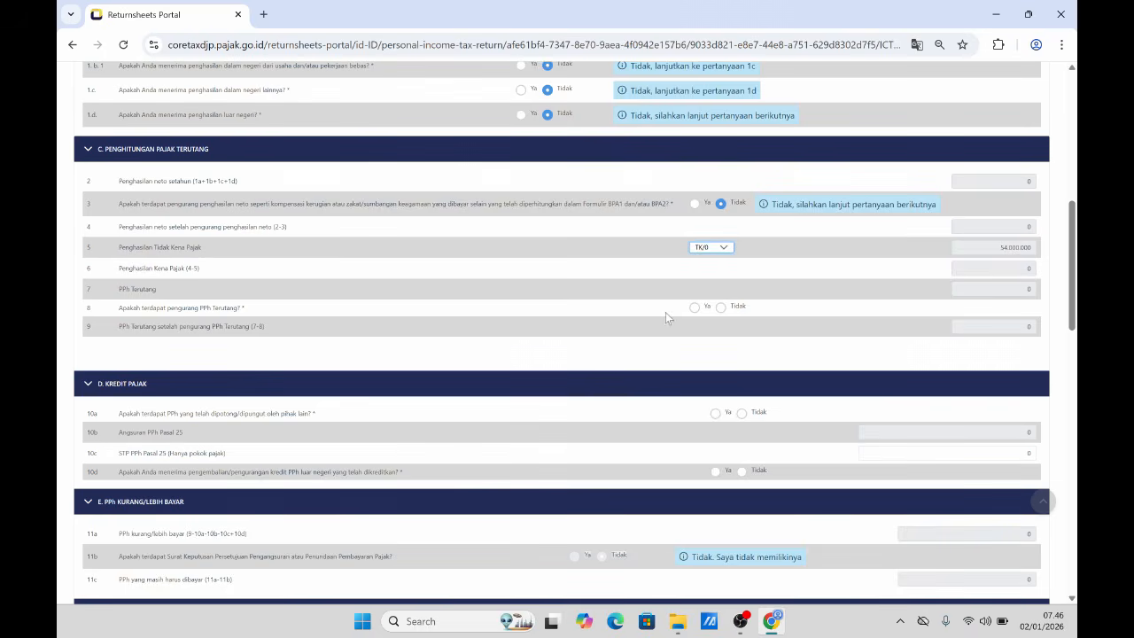
click(721, 308)
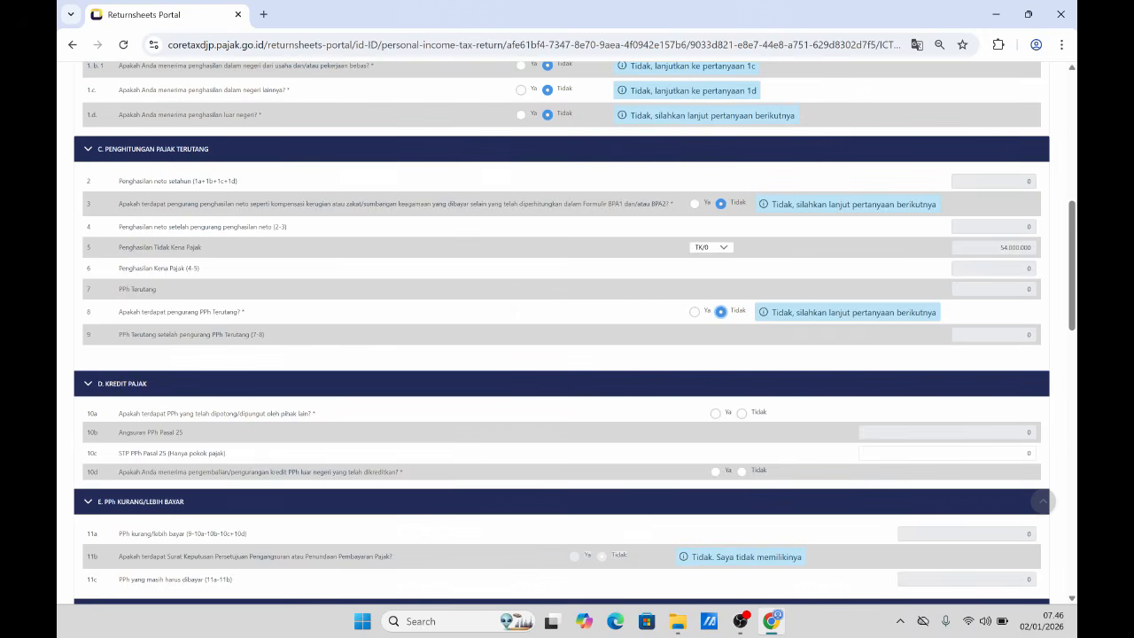
click(715, 413)
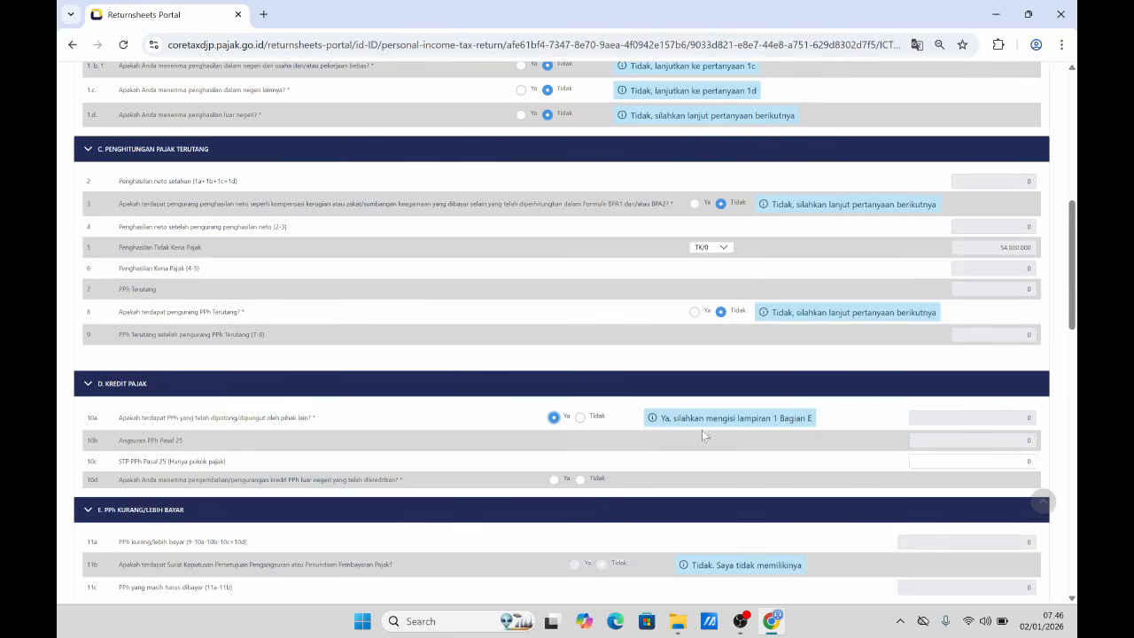
drag(1072, 325, 1072, 353)
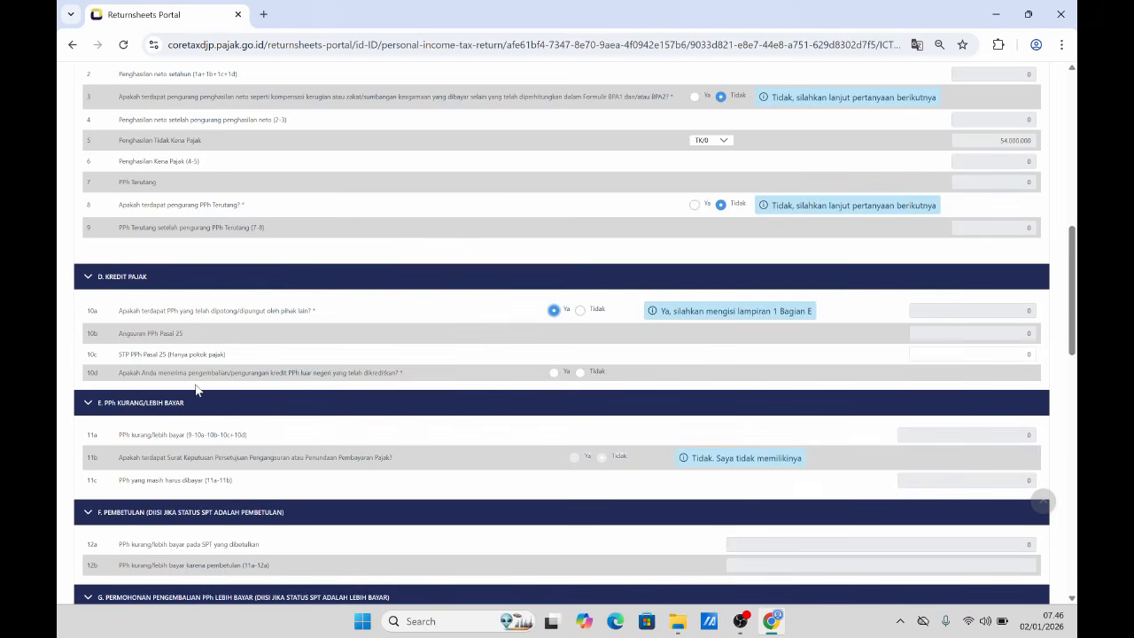
click(580, 373)
drag(1071, 347, 1072, 373)
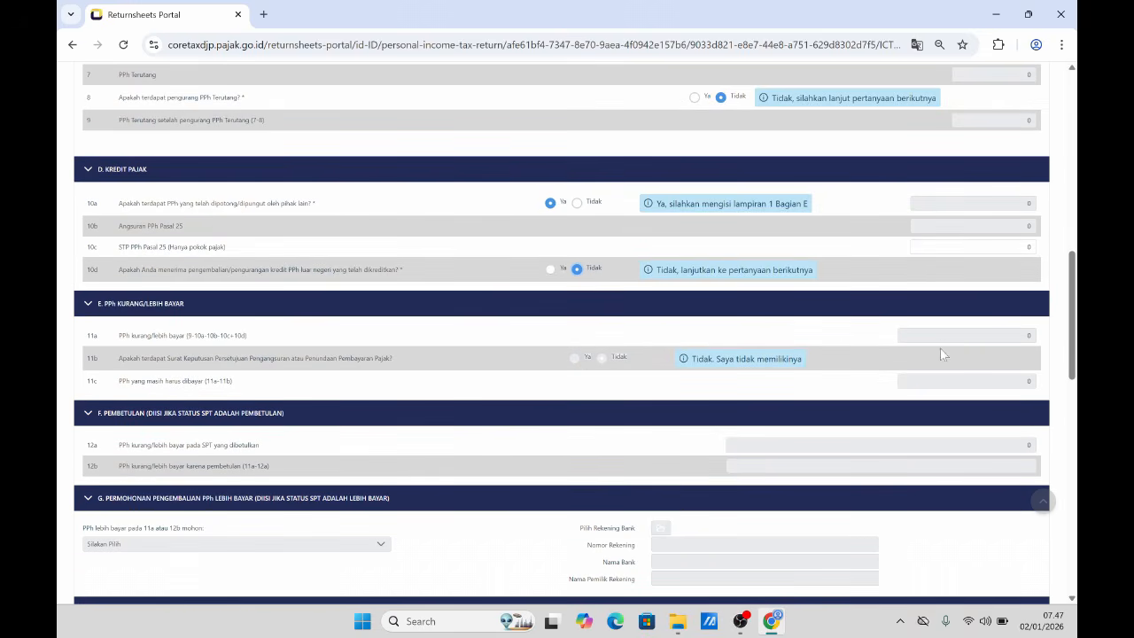
drag(1071, 374, 1059, 451)
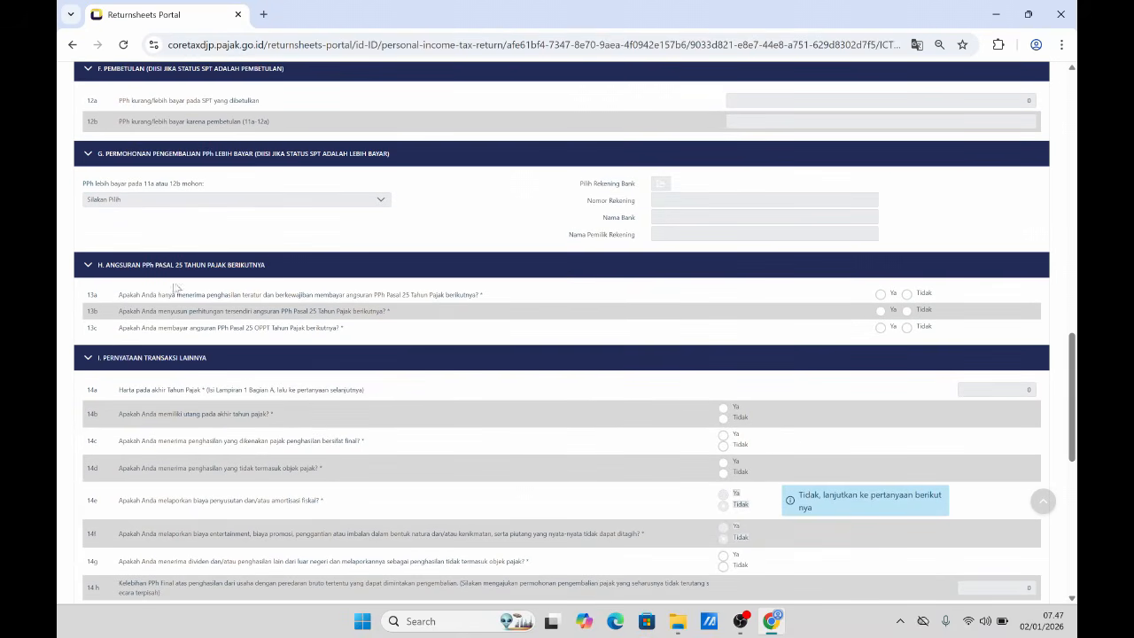
- Answer Tidak to questions 13a, 13b and 13c
click(907, 293)
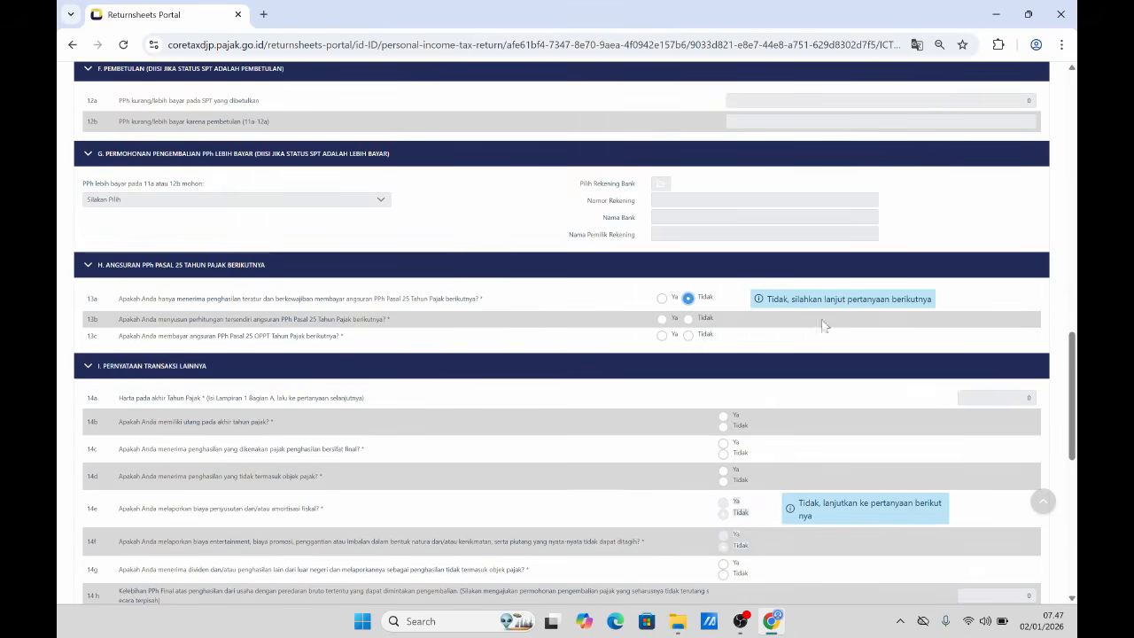
click(688, 322)
click(688, 344)
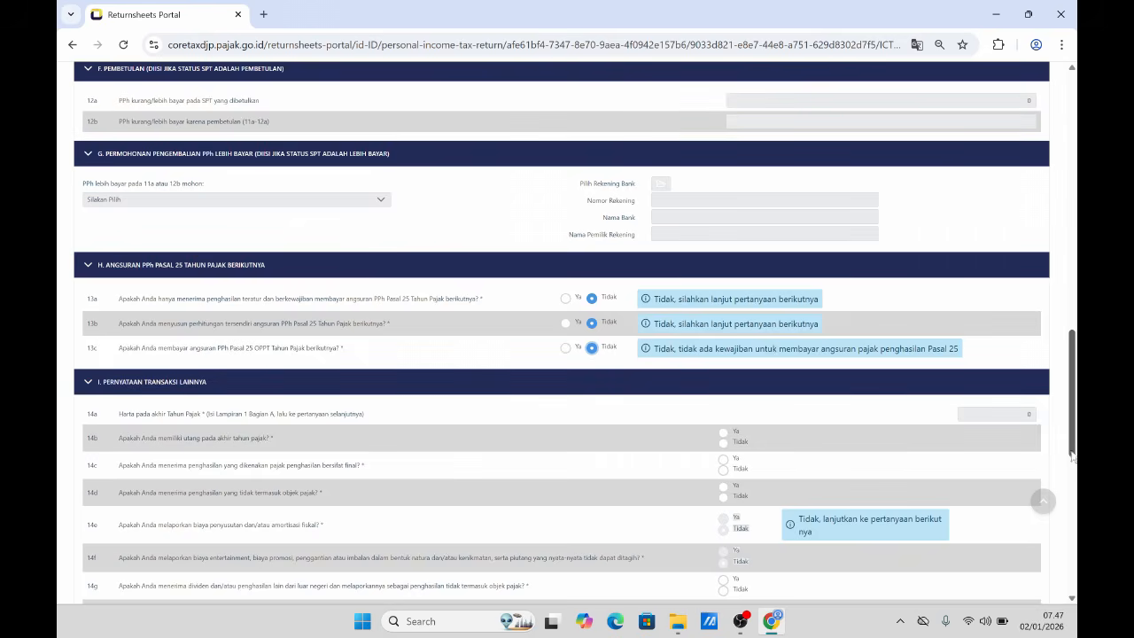
drag(1072, 450, 1072, 488)
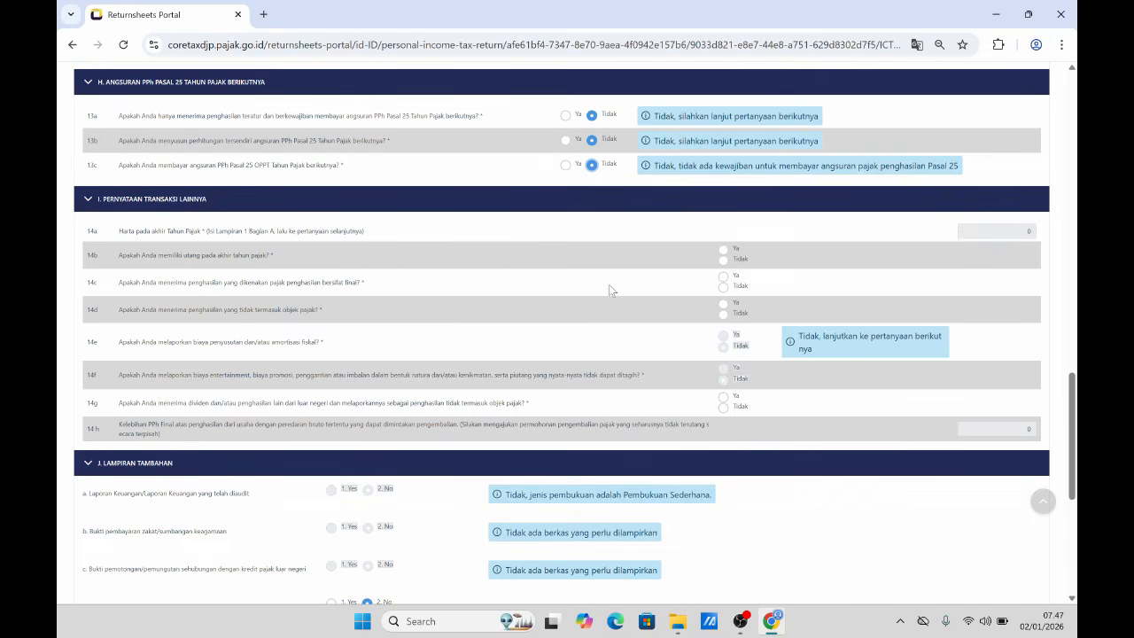
- Answer Tidak to 14b on debts, 14d and 14g on dividends
click(723, 262)
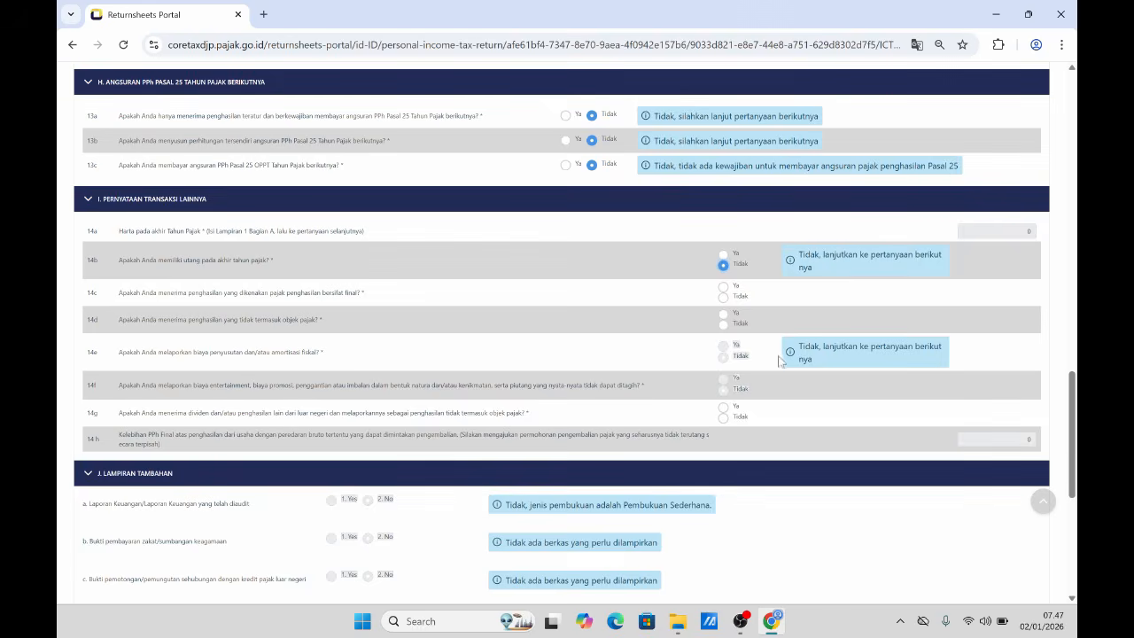
click(723, 325)
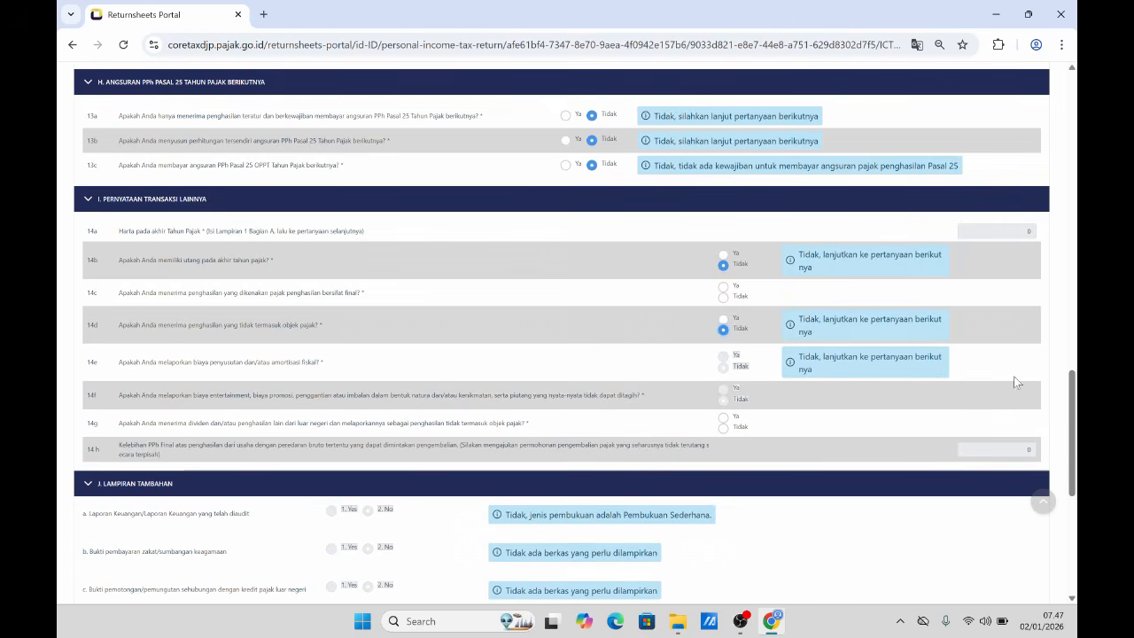
scroll(1019, 435, down, 1)
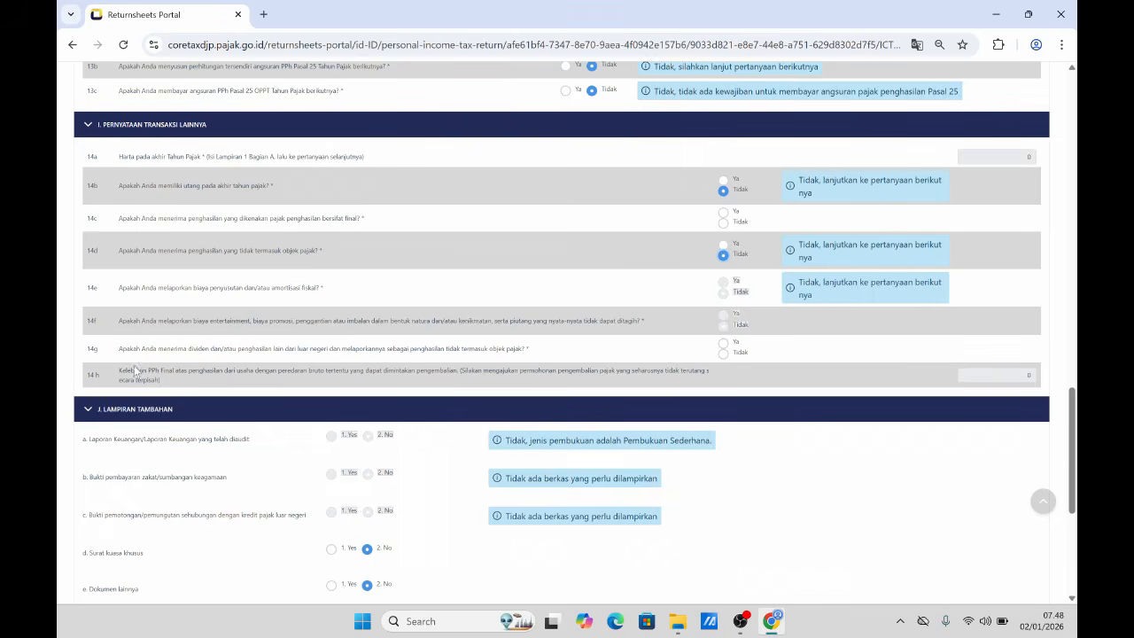
click(723, 354)
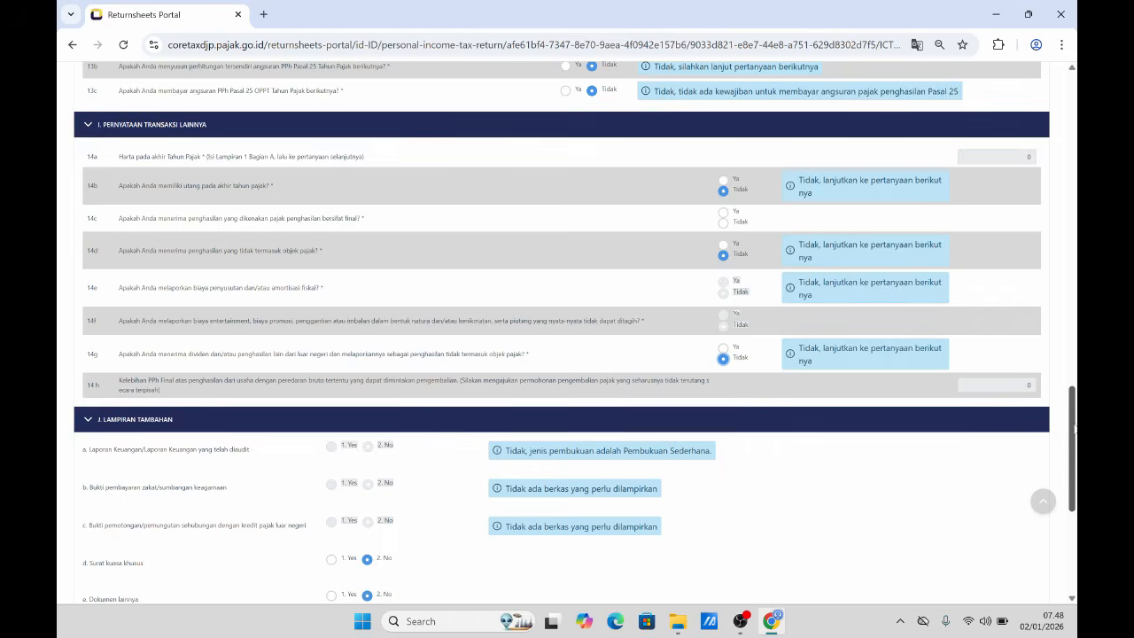
scroll(1075, 428, down, 2)
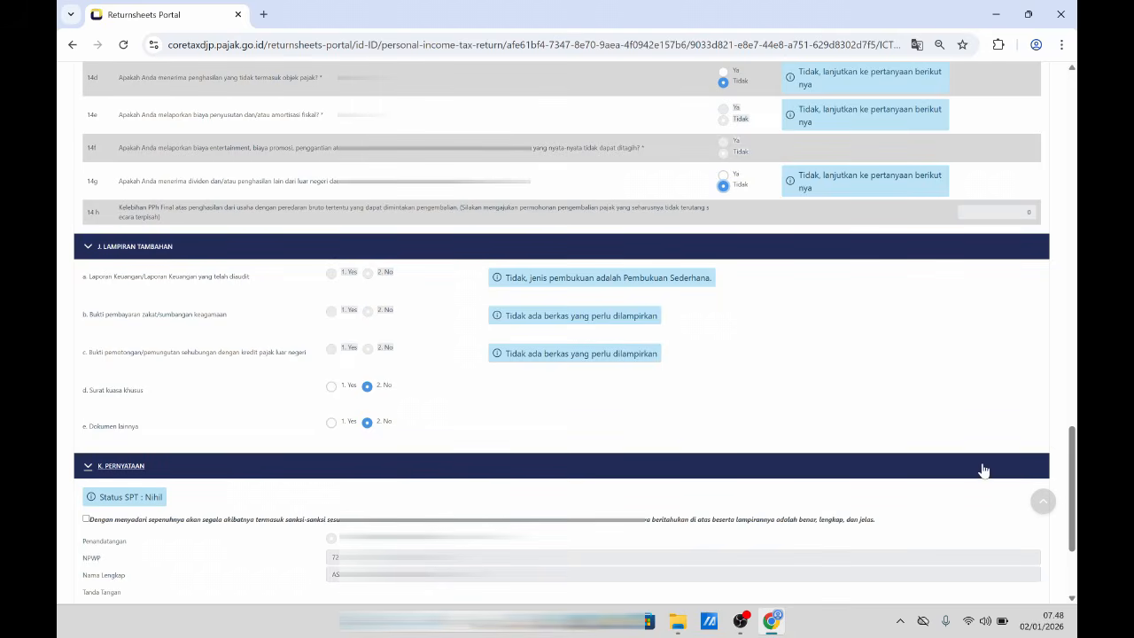
scroll(1072, 523, down, 1)
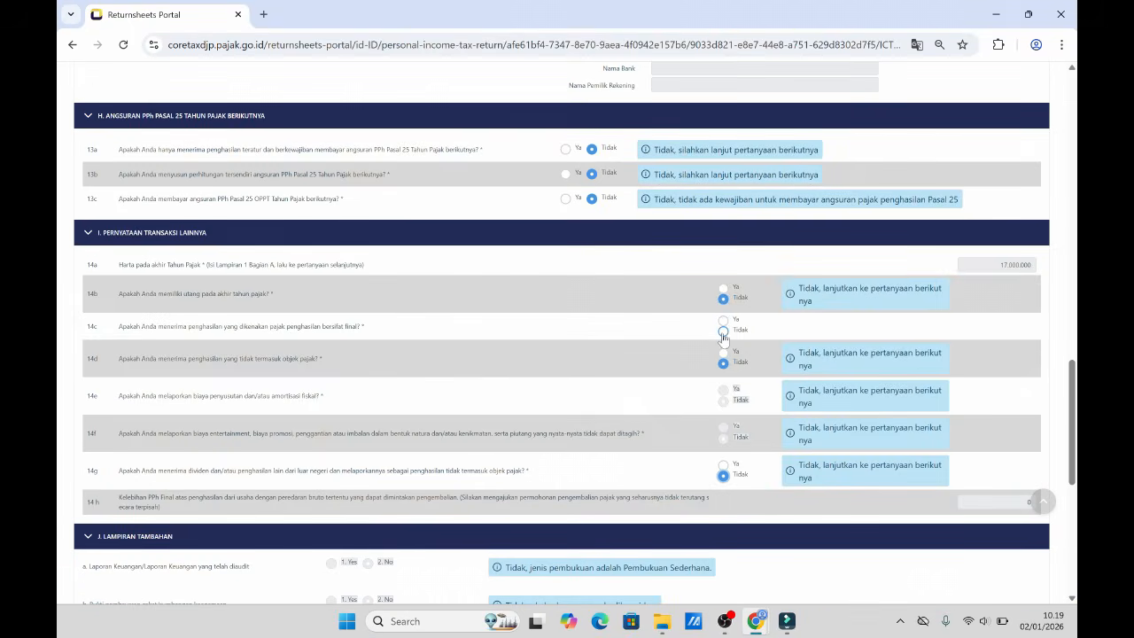
- Answer Tidak to 14c on final-tax income and return to the top of the Induk form
click(723, 330)
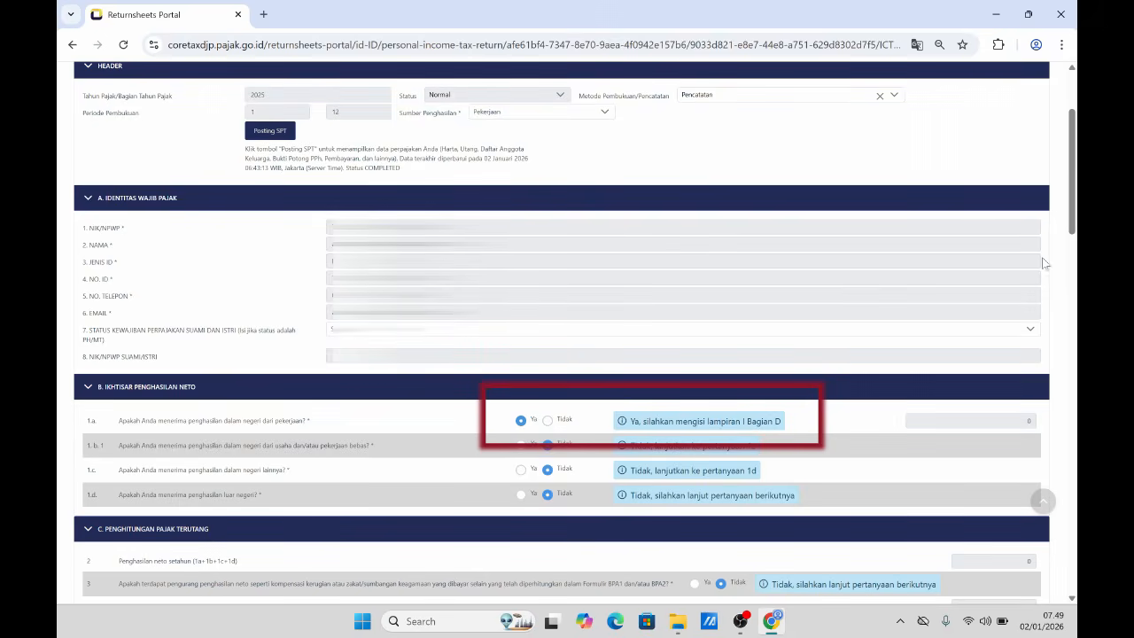
scroll(1072, 226, up, 2)
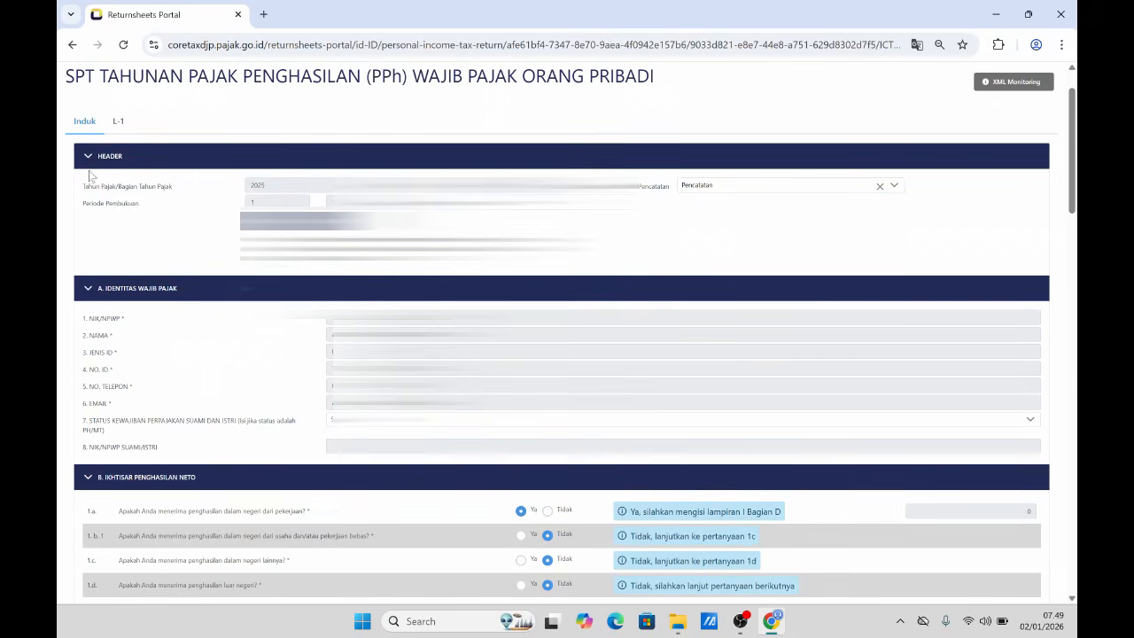
- Switch to the L-1 attachment and bring the empty 4. HARTA BERGERAK table into view
click(118, 123)
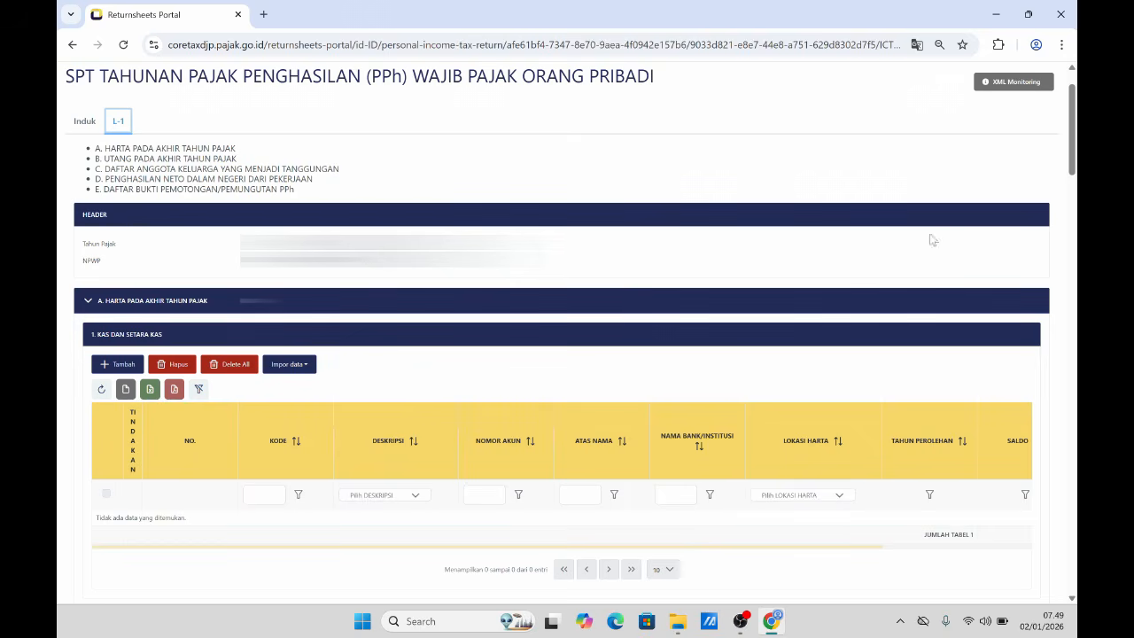
drag(1070, 171, 1070, 202)
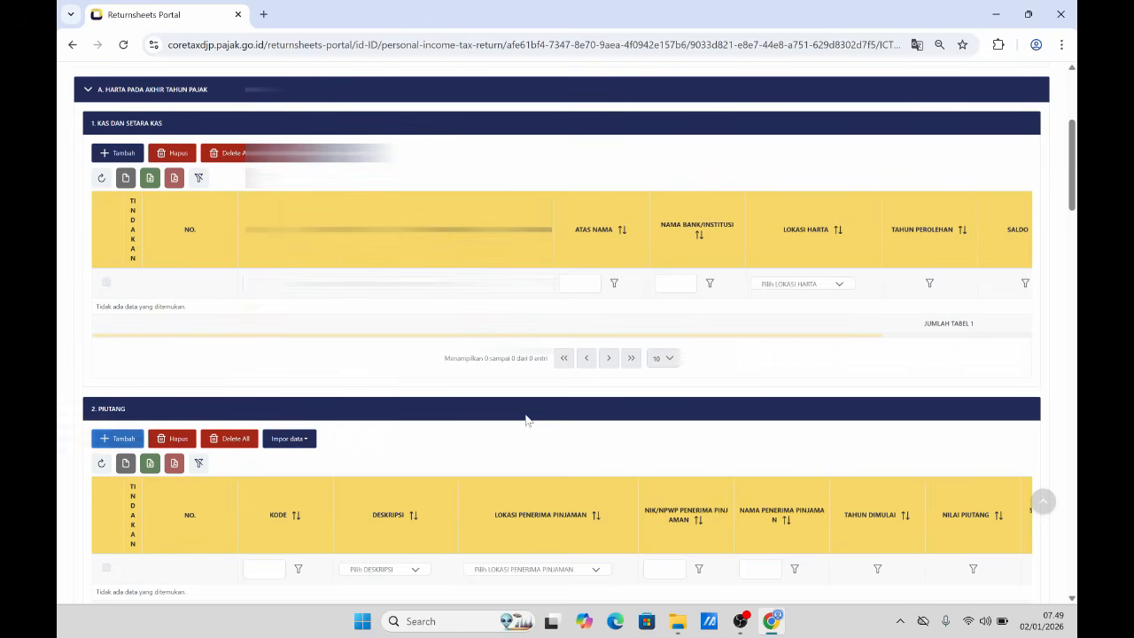
drag(1070, 208, 1071, 318)
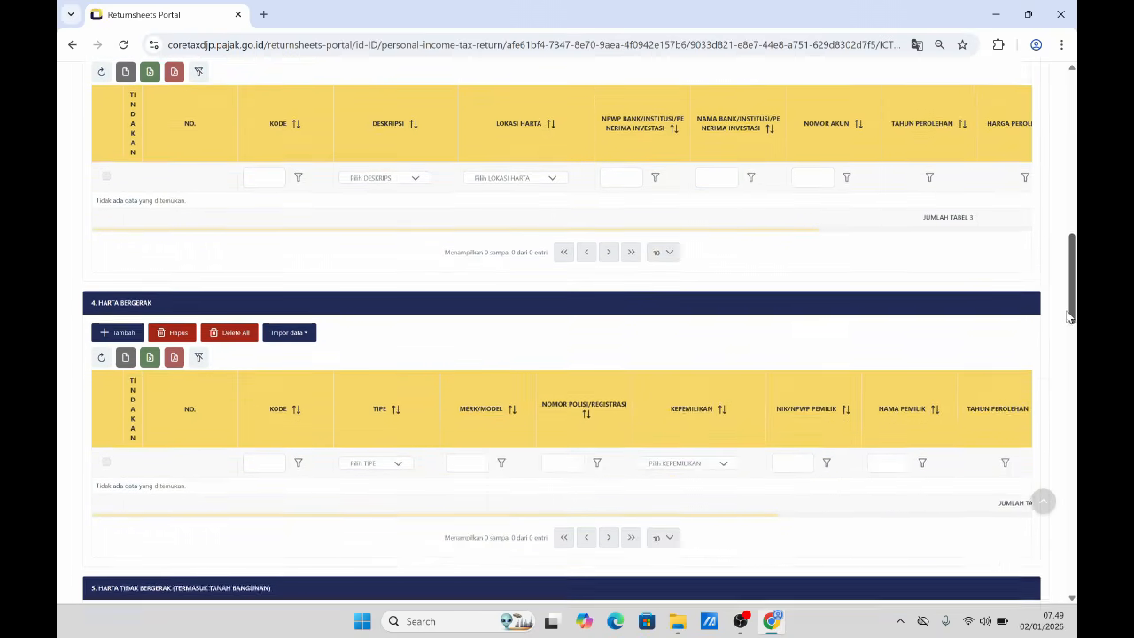
- Add a new movable asset of type Sepeda Motor with brand YAMAH
click(121, 333)
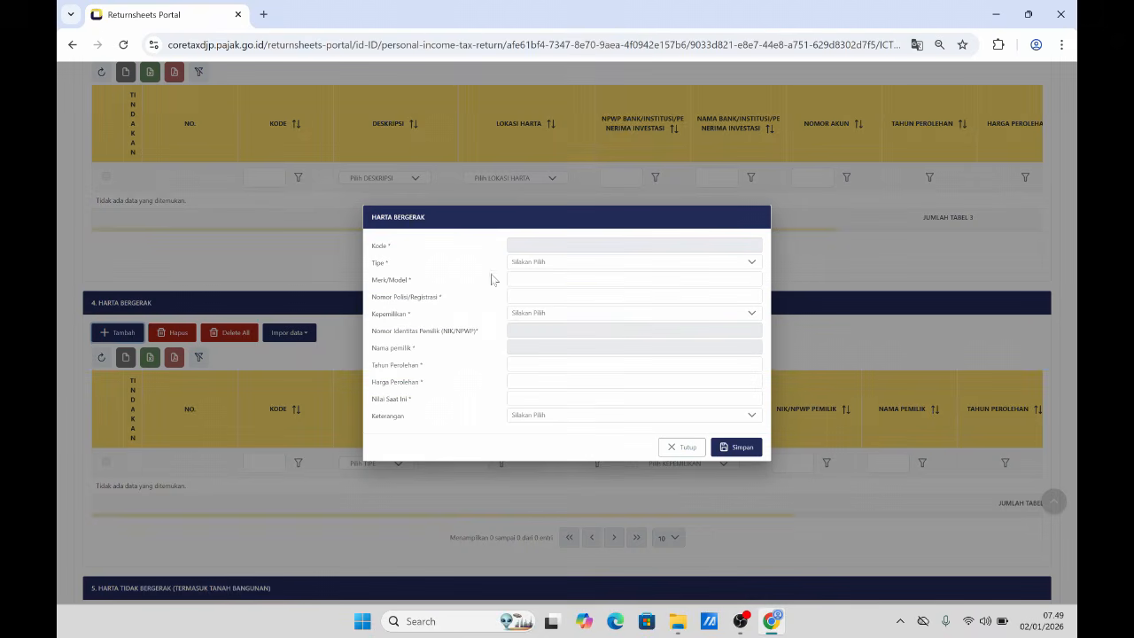
click(536, 262)
click(541, 333)
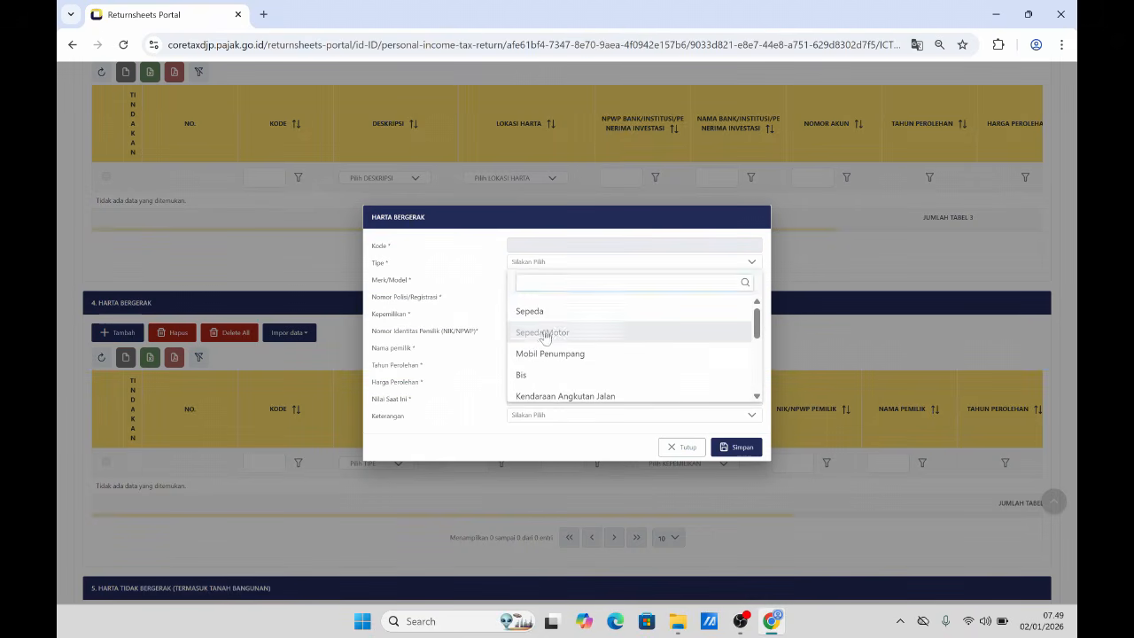
click(540, 279)
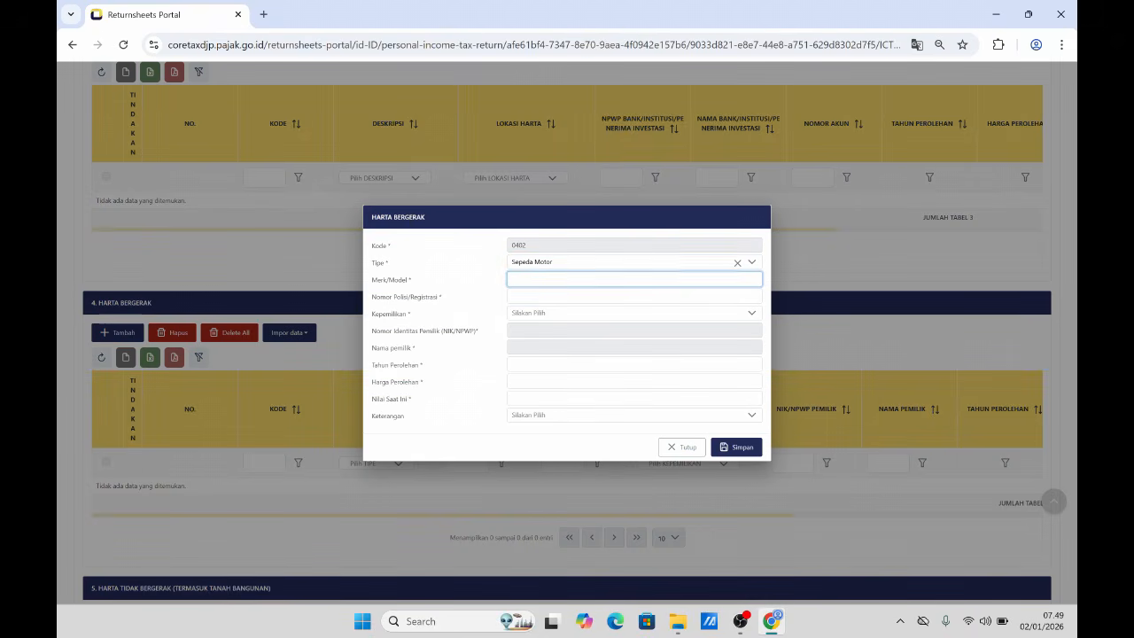
text(YAMAH)
click(635, 296)
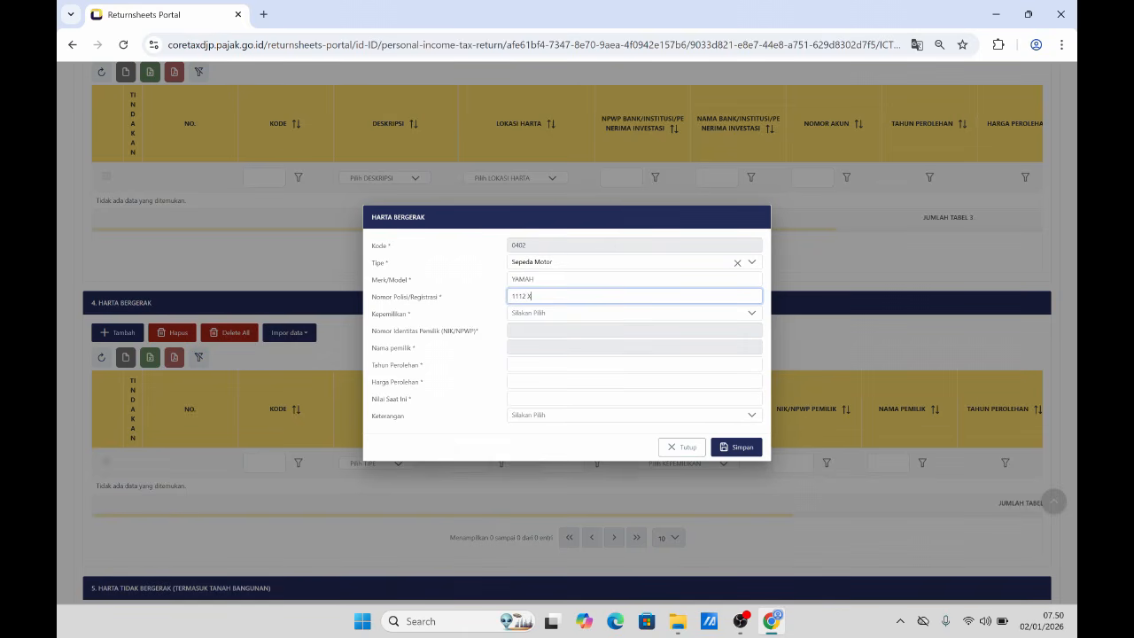
- Set ownership to Atas nama sendiri, year 2019, cost 17.000.000, value 10.000.000, and save
click(544, 315)
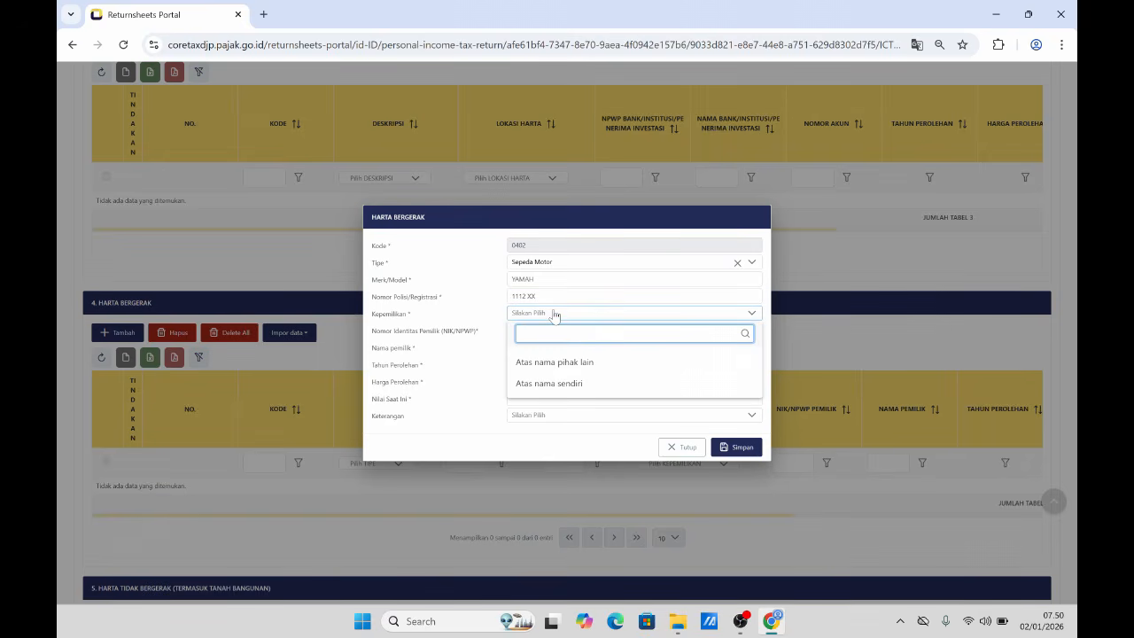
click(571, 365)
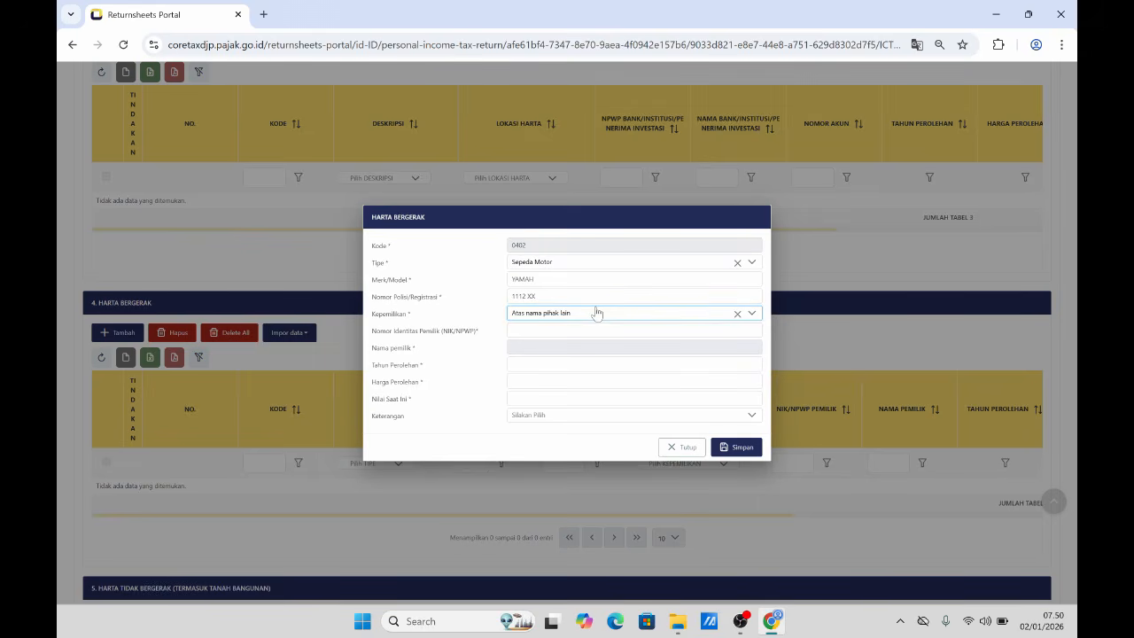
click(597, 312)
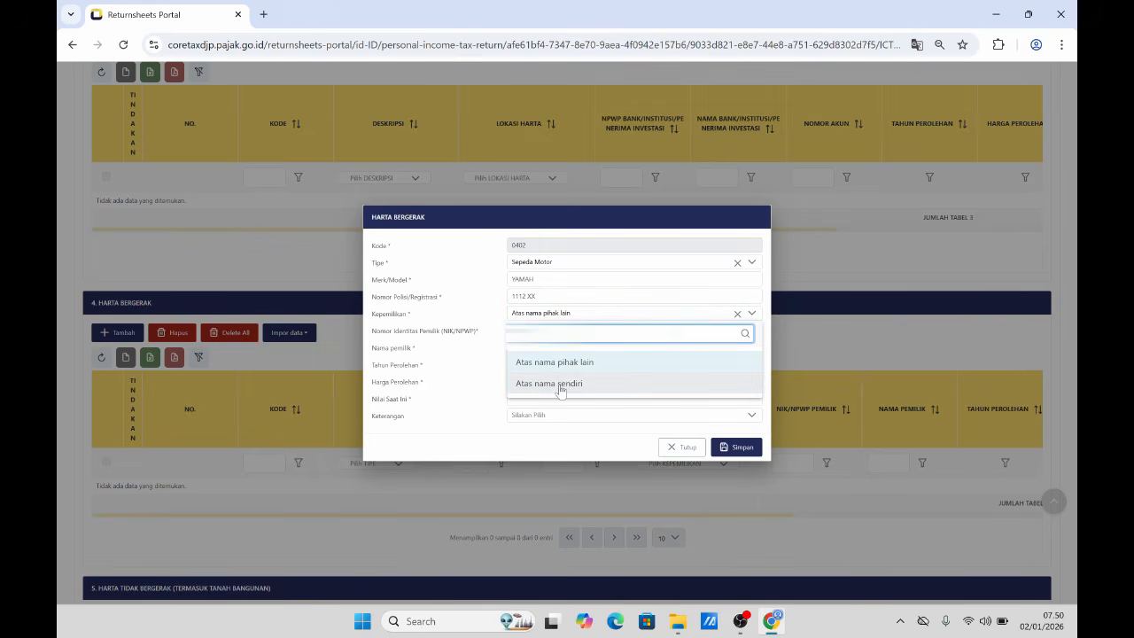
click(562, 386)
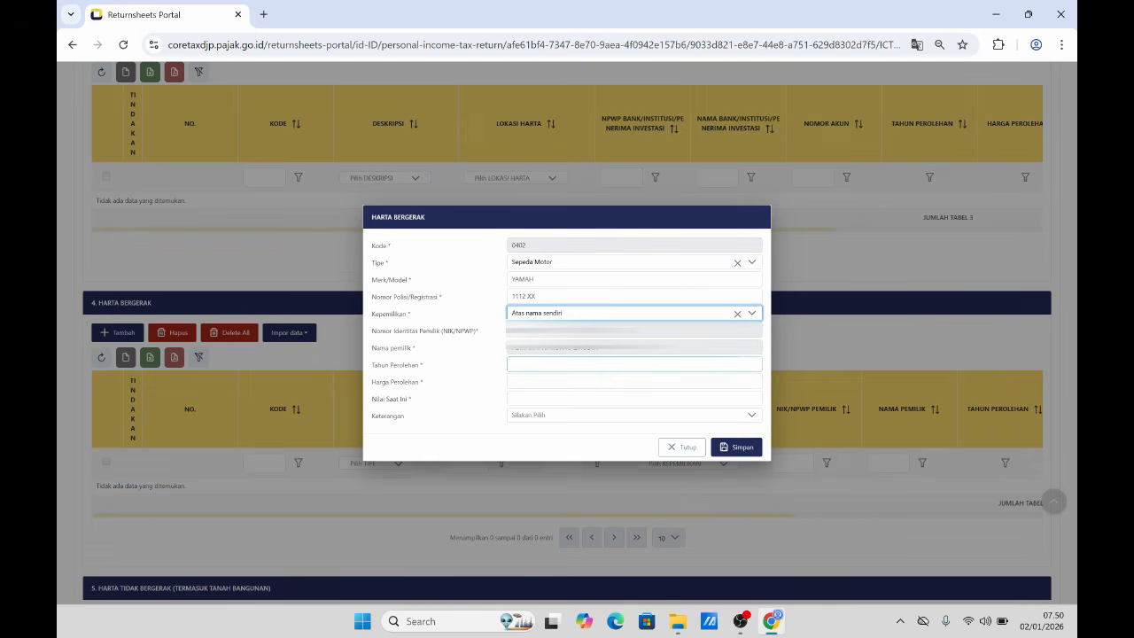
click(563, 364)
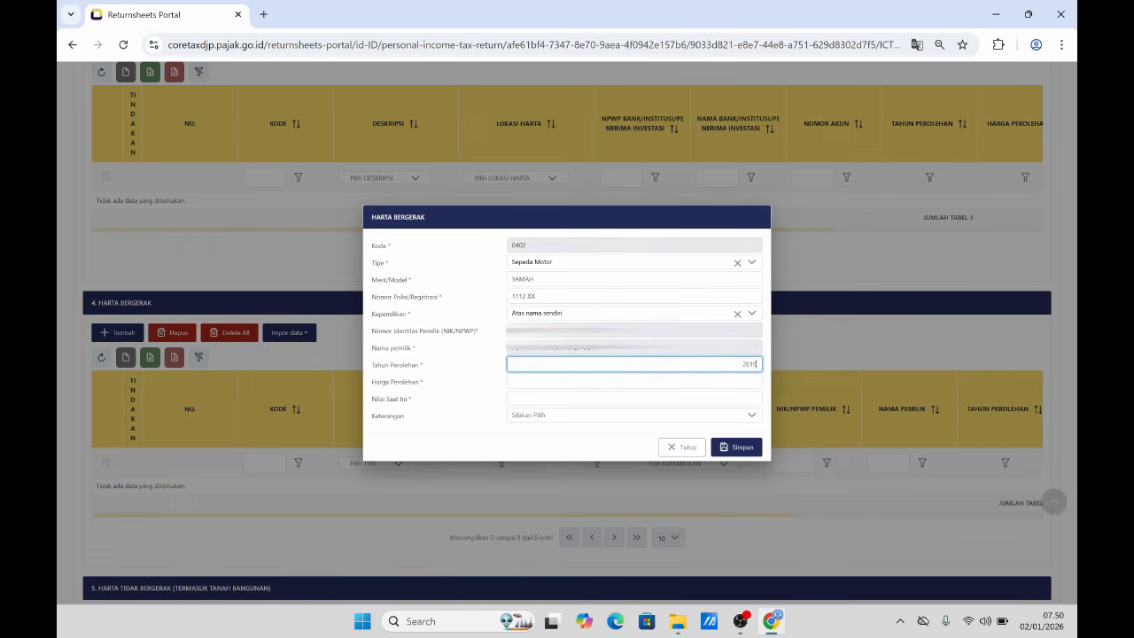
key(Tab)
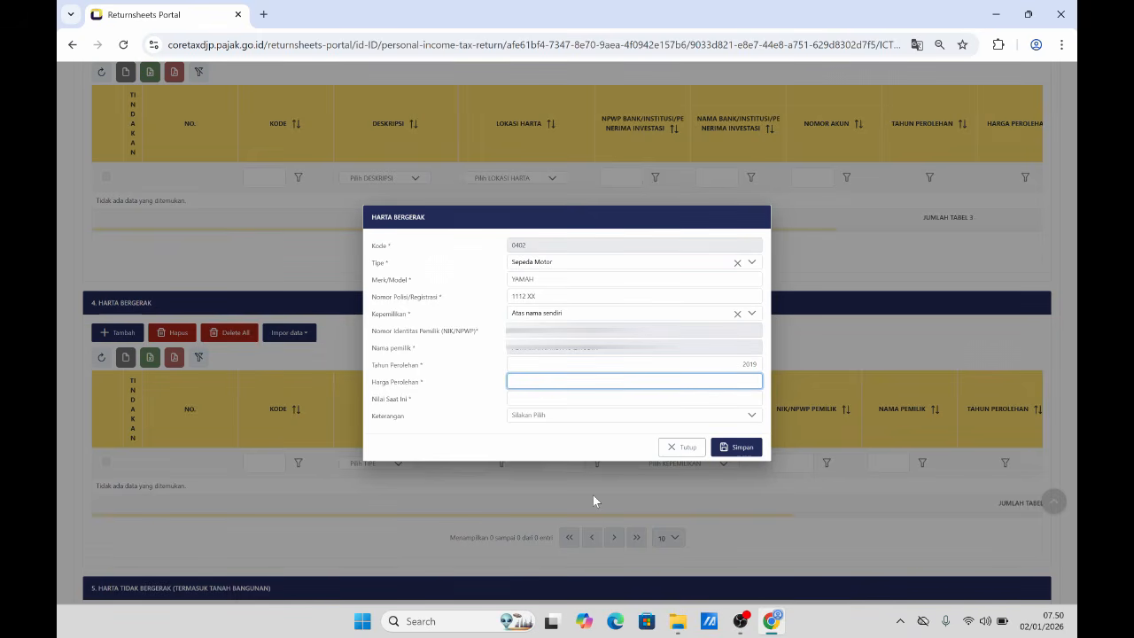
text(17.000.000)
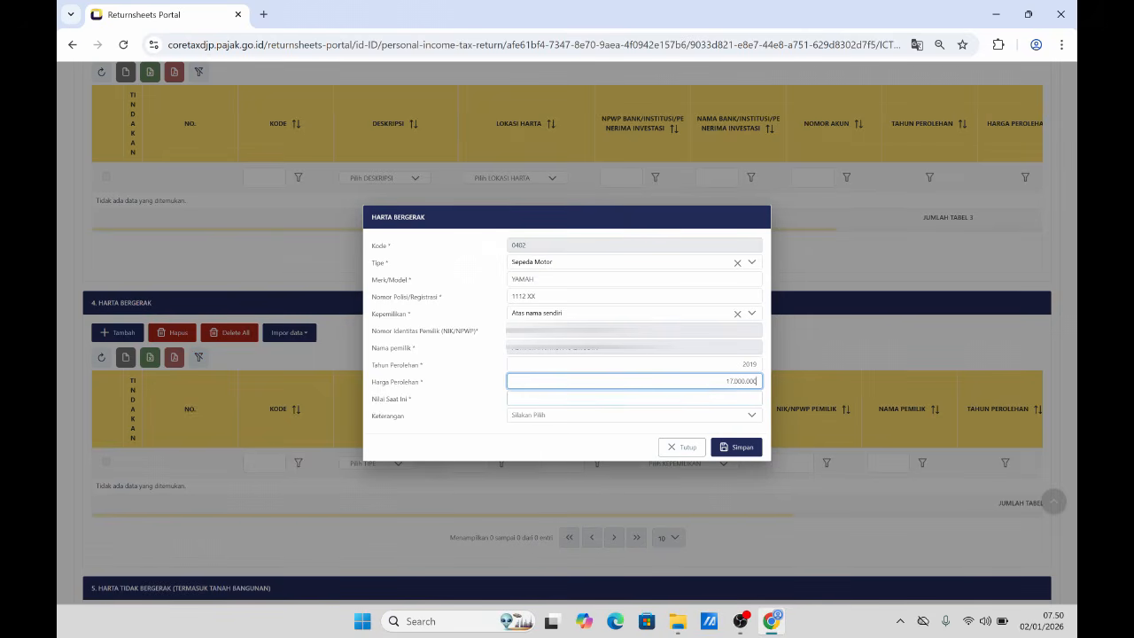
key(Tab)
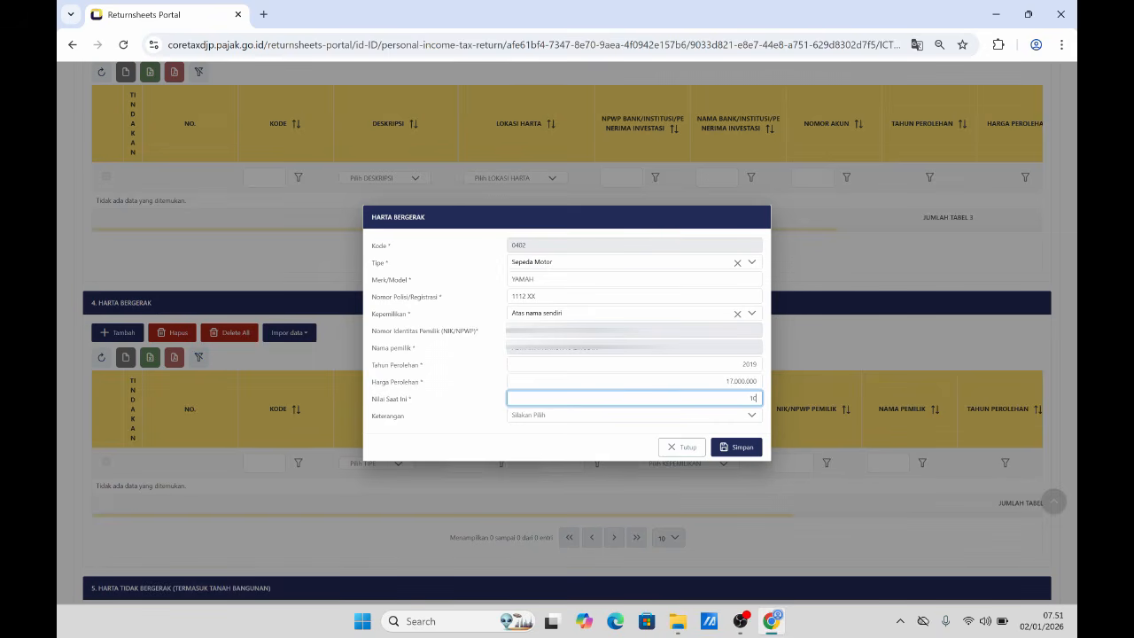
text(000.000)
click(742, 449)
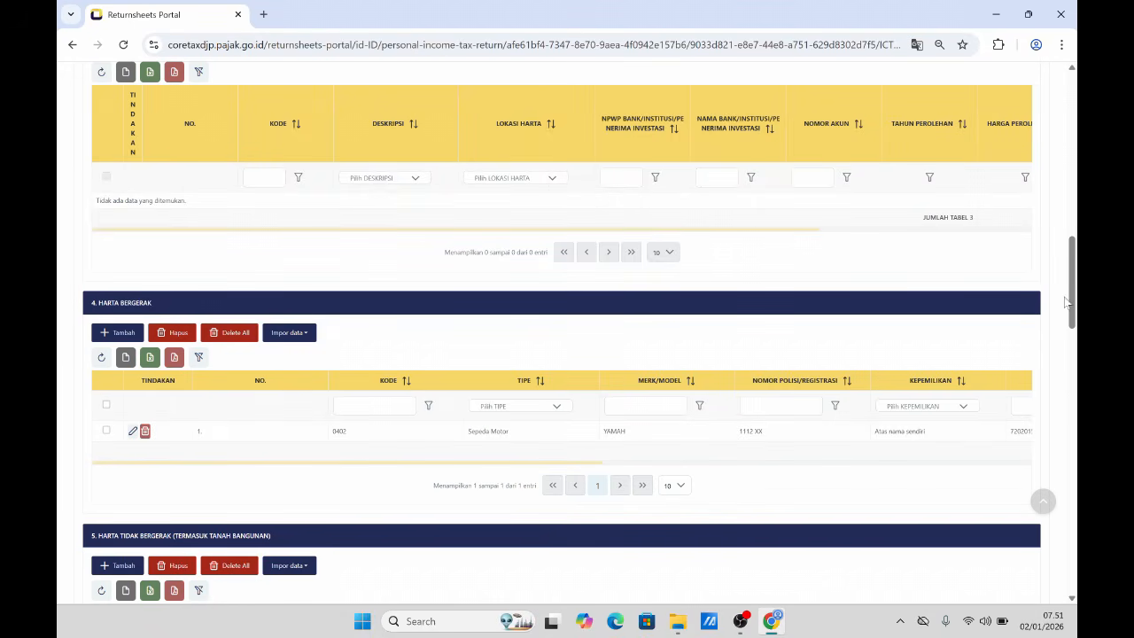
- Scroll down to section D and start a new domestic employment income entry
scroll(1071, 337, down, 2)
drag(1070, 337, 1066, 444)
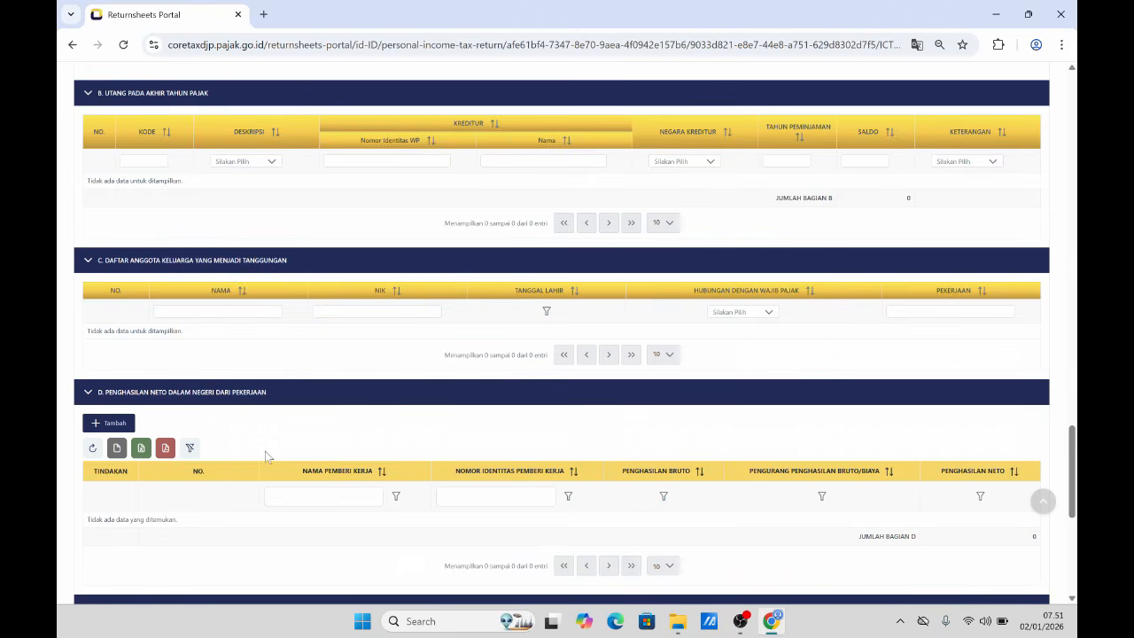
click(114, 426)
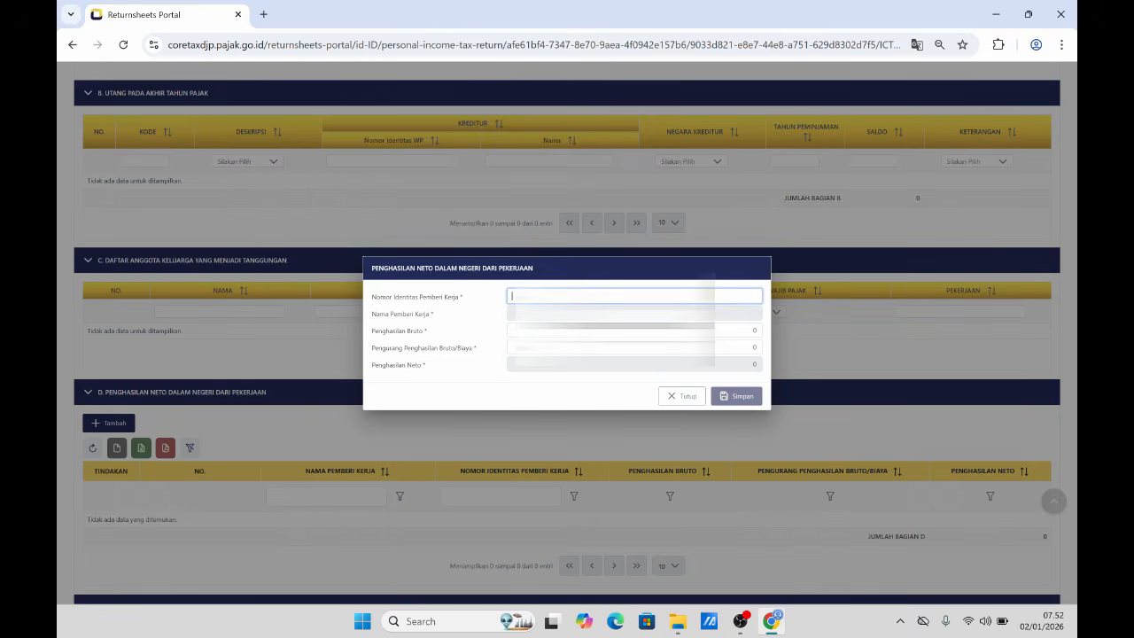
- Look up the employer from the pasted NPWP and enter gross income 39.671.268
key(ctrl+v)
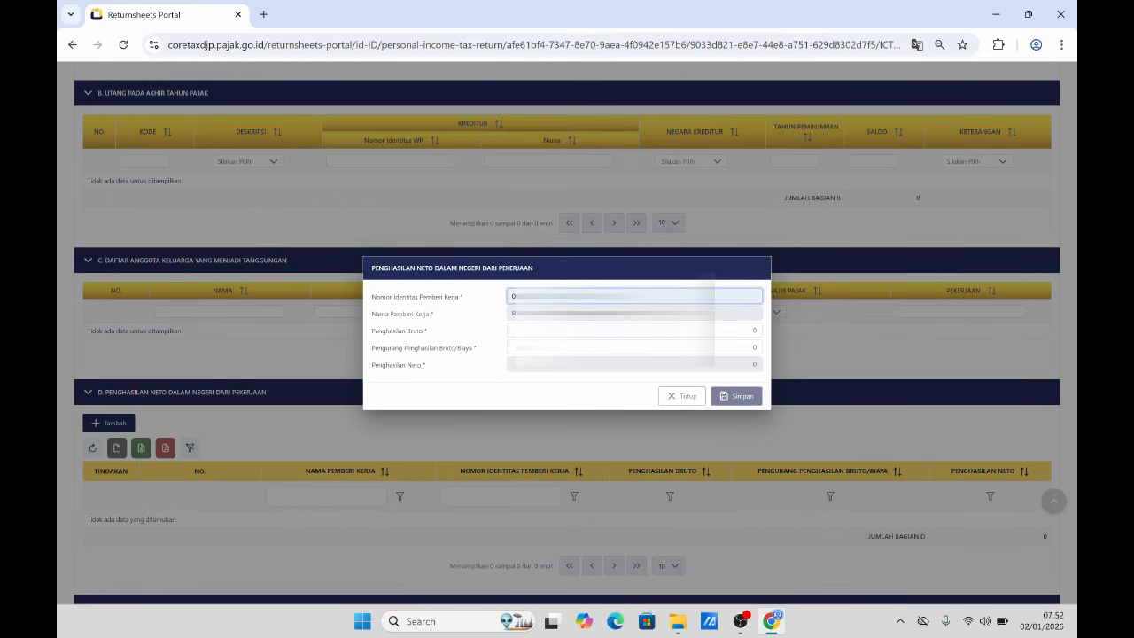
key(Tab)
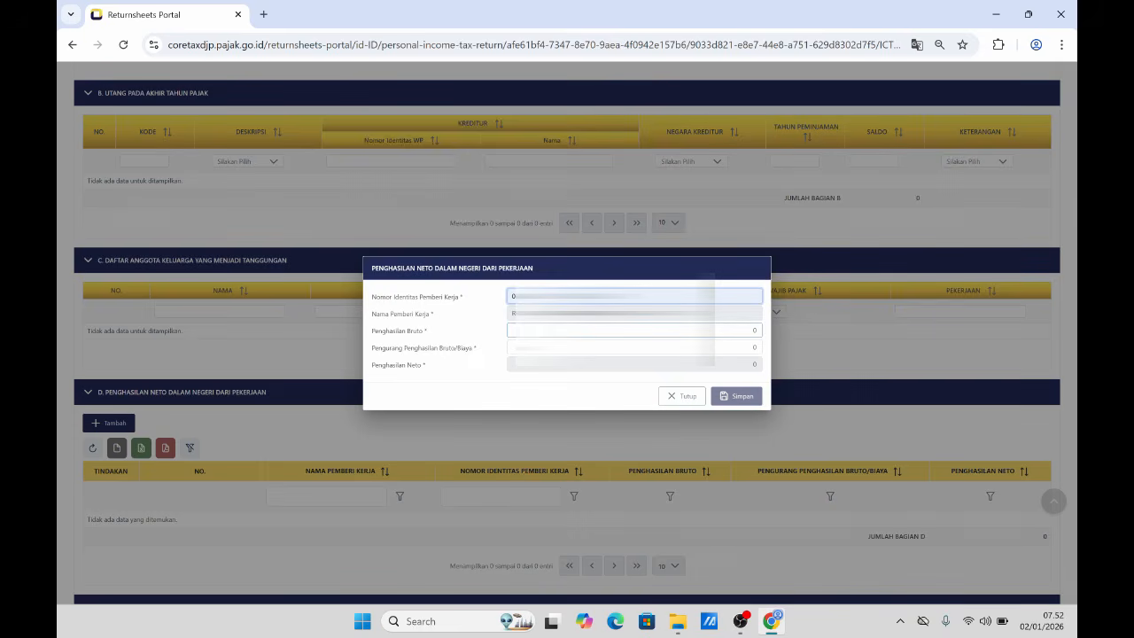
click(752, 330)
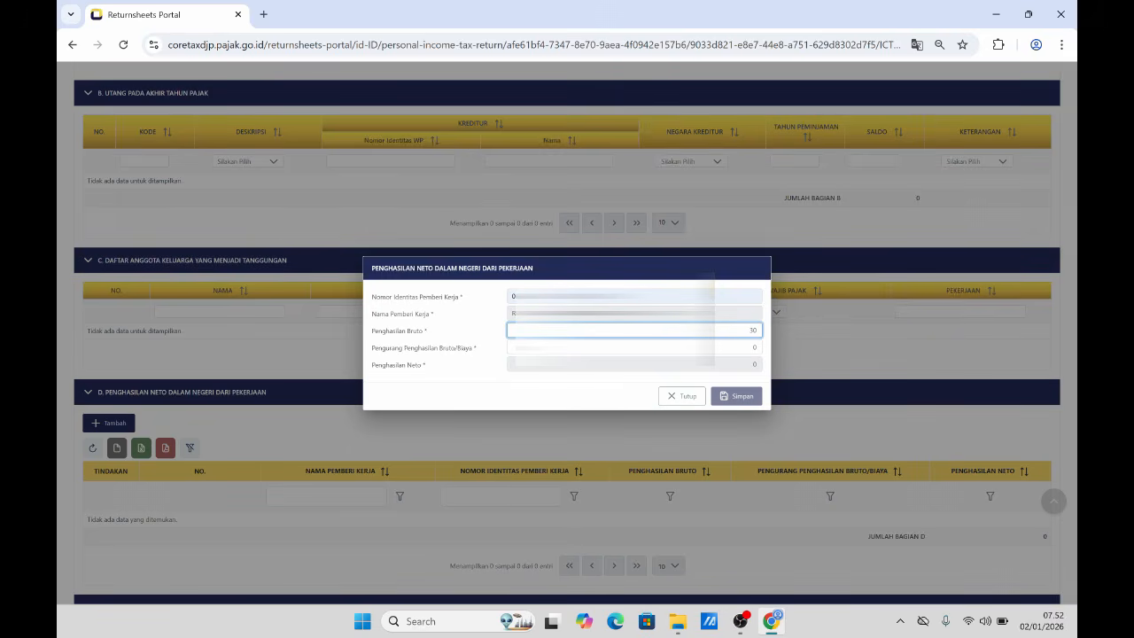
text(000068)
key(BackSpace)
click(657, 369)
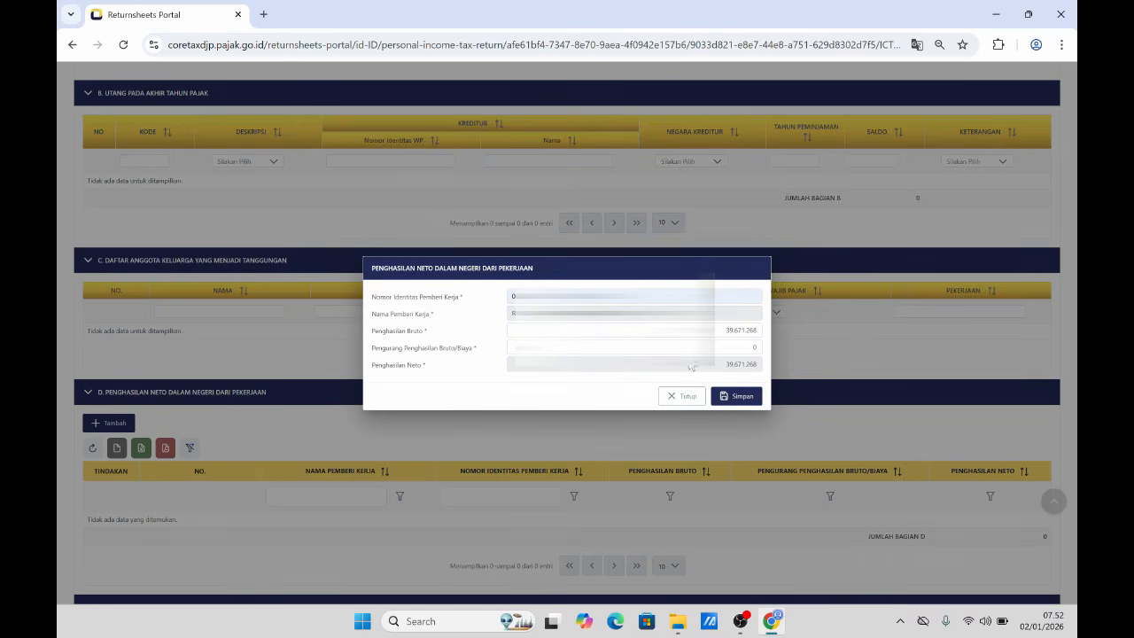
- Enter the 3.626.113 deduction, giving net income 36.045.155, and save the entry
click(752, 347)
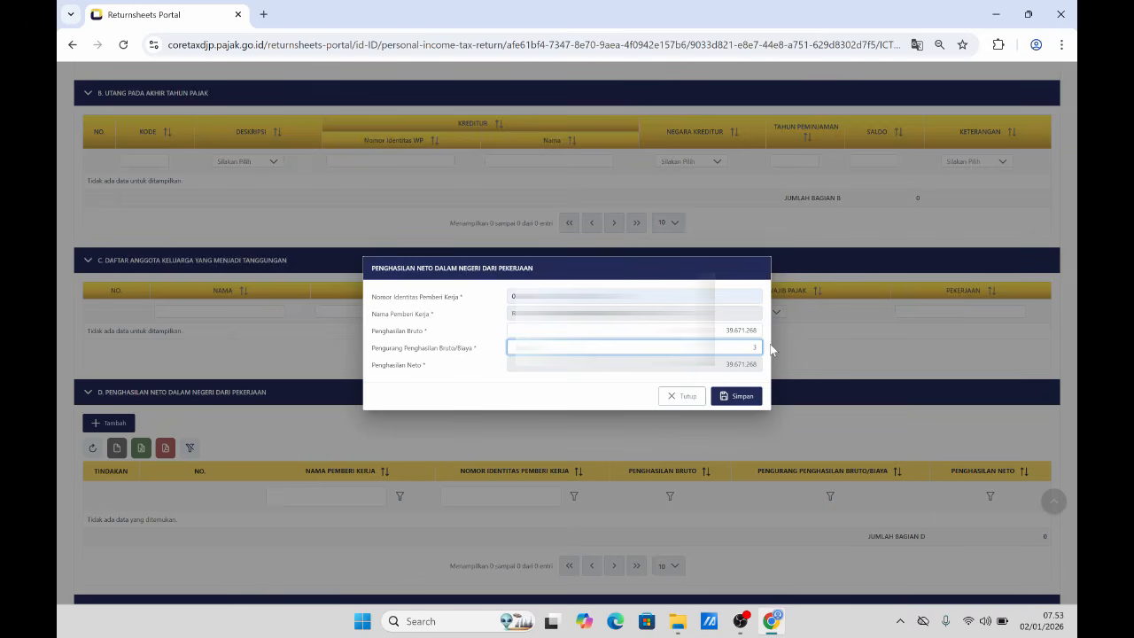
text(626.113)
click(596, 378)
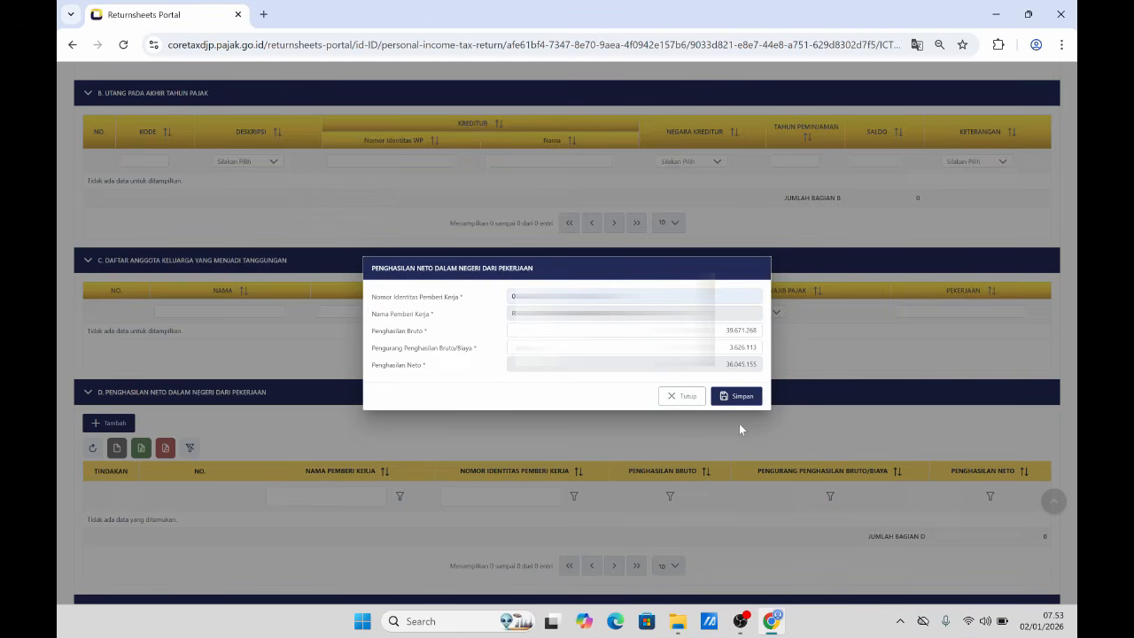
click(739, 396)
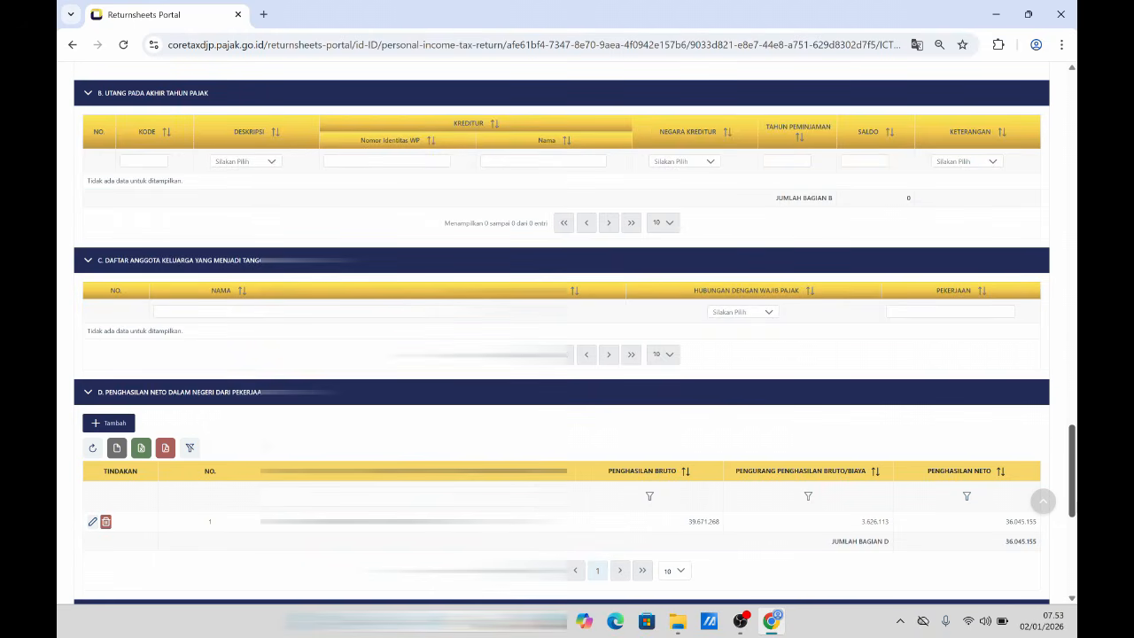
- Scroll down to section E and start a new withholding slip entry
drag(1073, 509, 1072, 556)
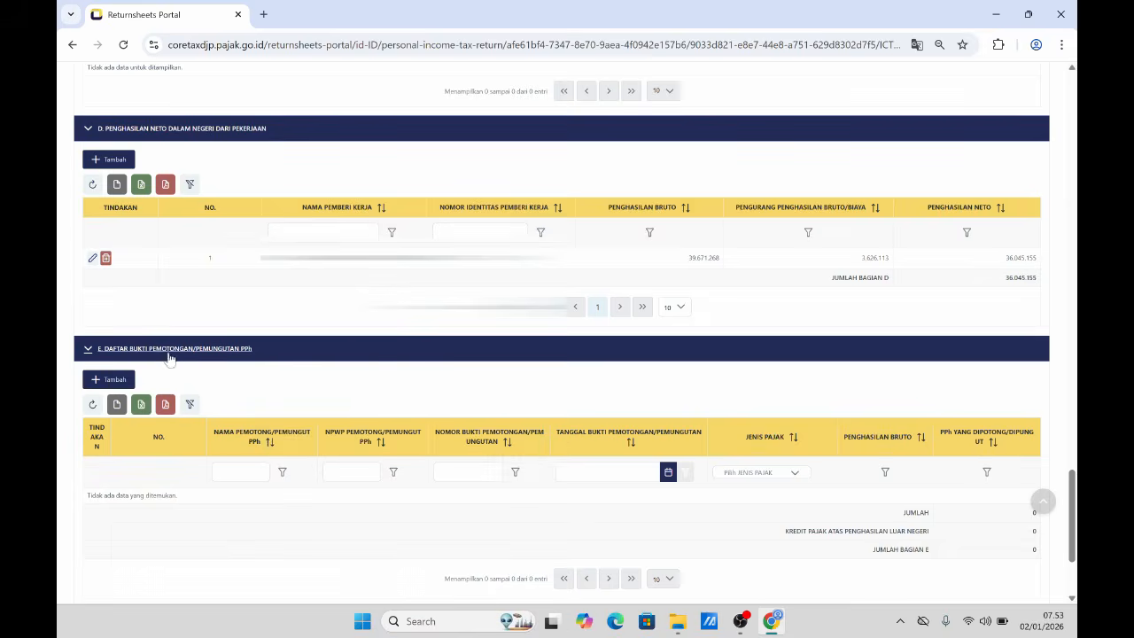
click(111, 380)
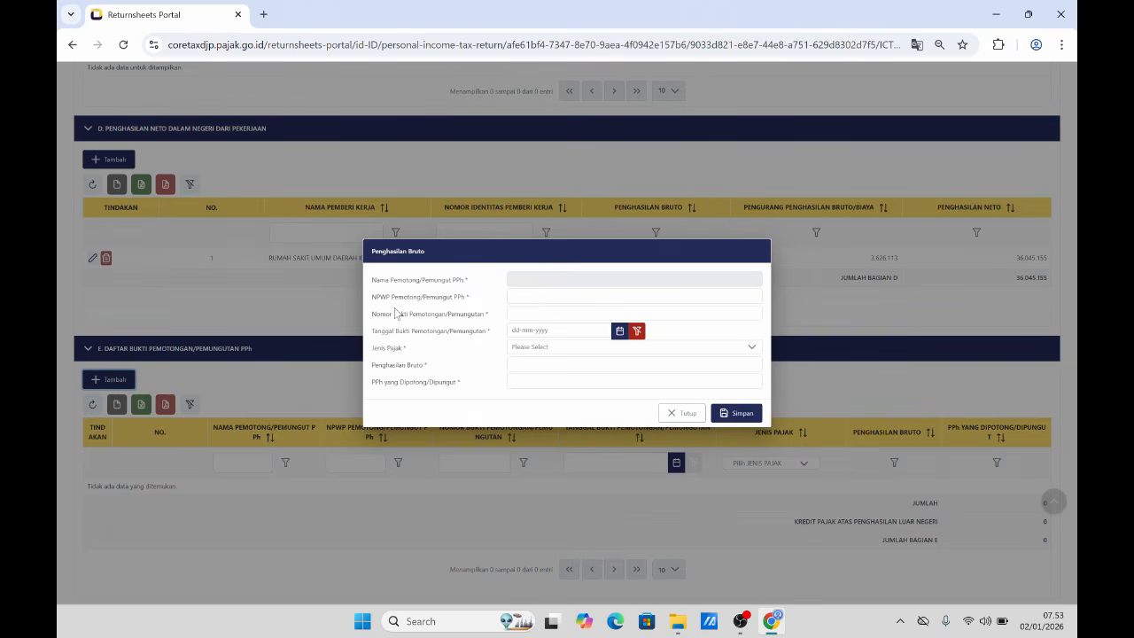
- Enter the withholder's NPWP and slip number, and set the slip date to 02-01-2026
click(540, 297)
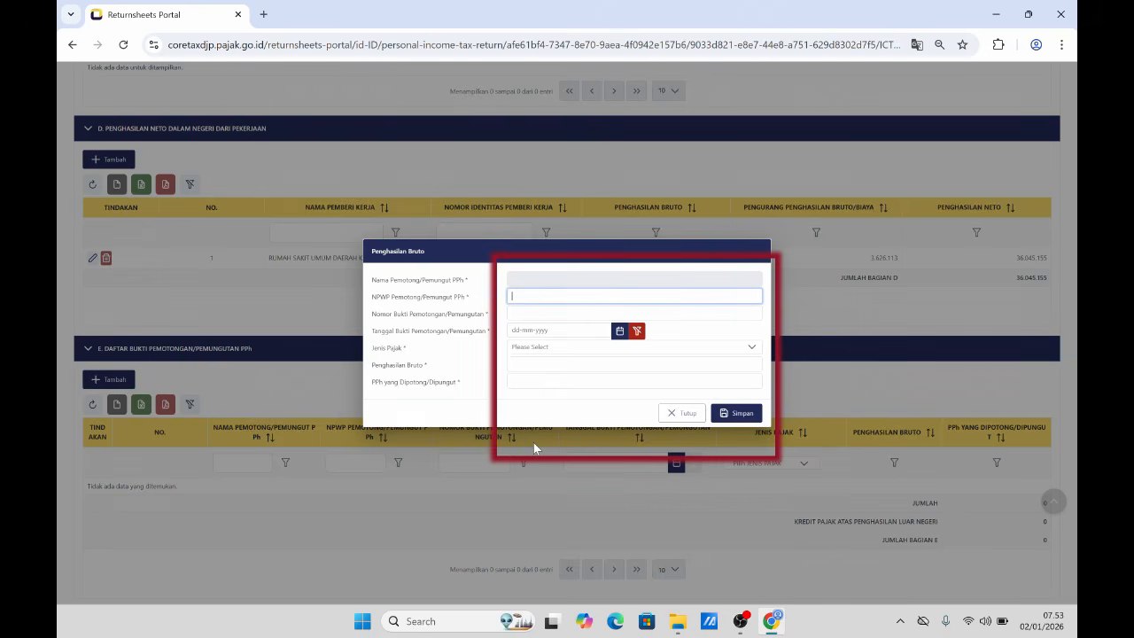
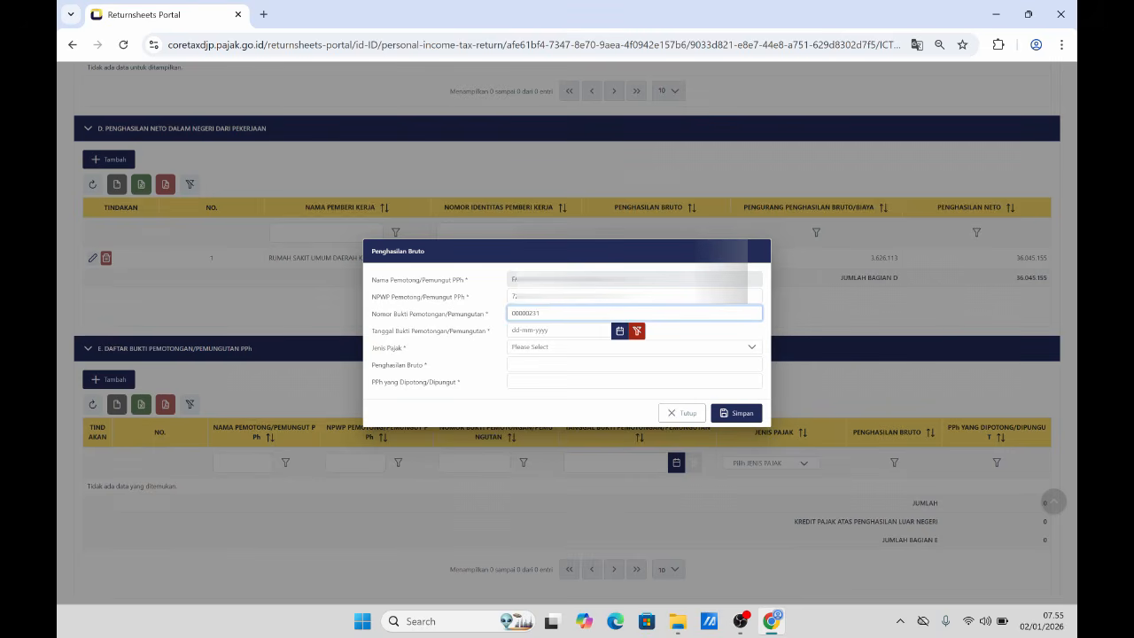
click(621, 331)
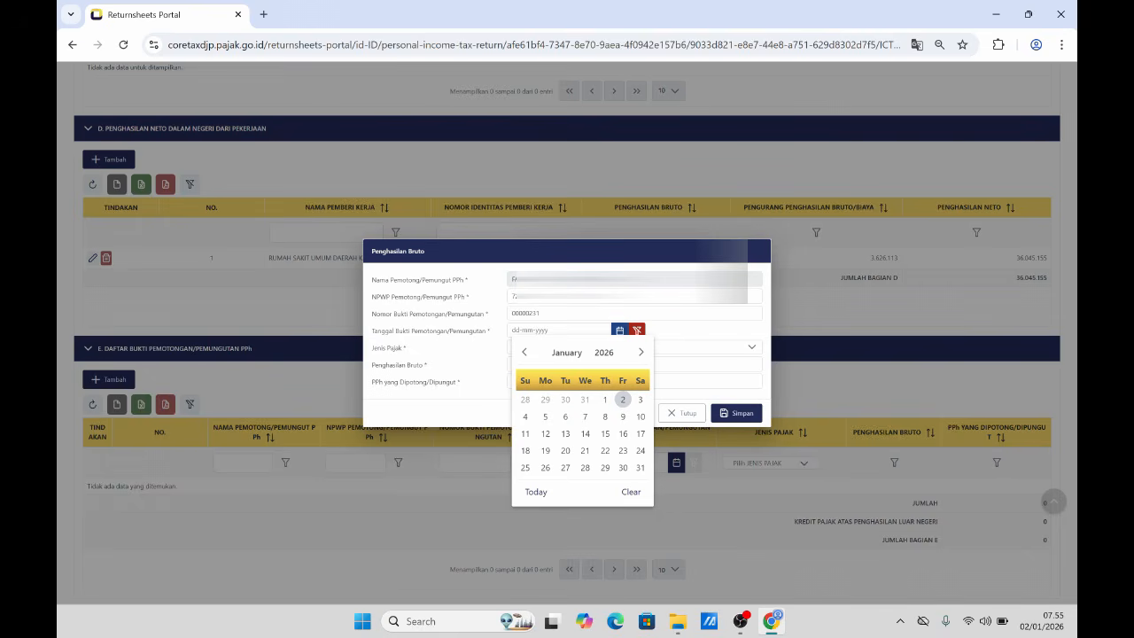
click(624, 400)
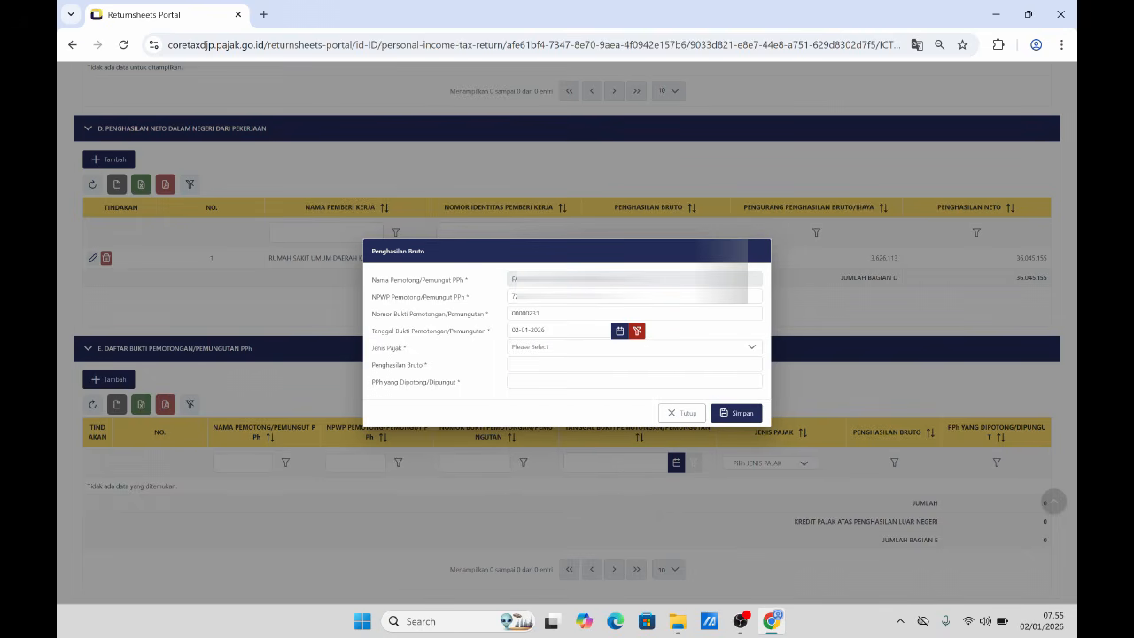
- Enter gross income 39.671.268, choose tax type PPh Pasal 21, and save the slip
click(755, 364)
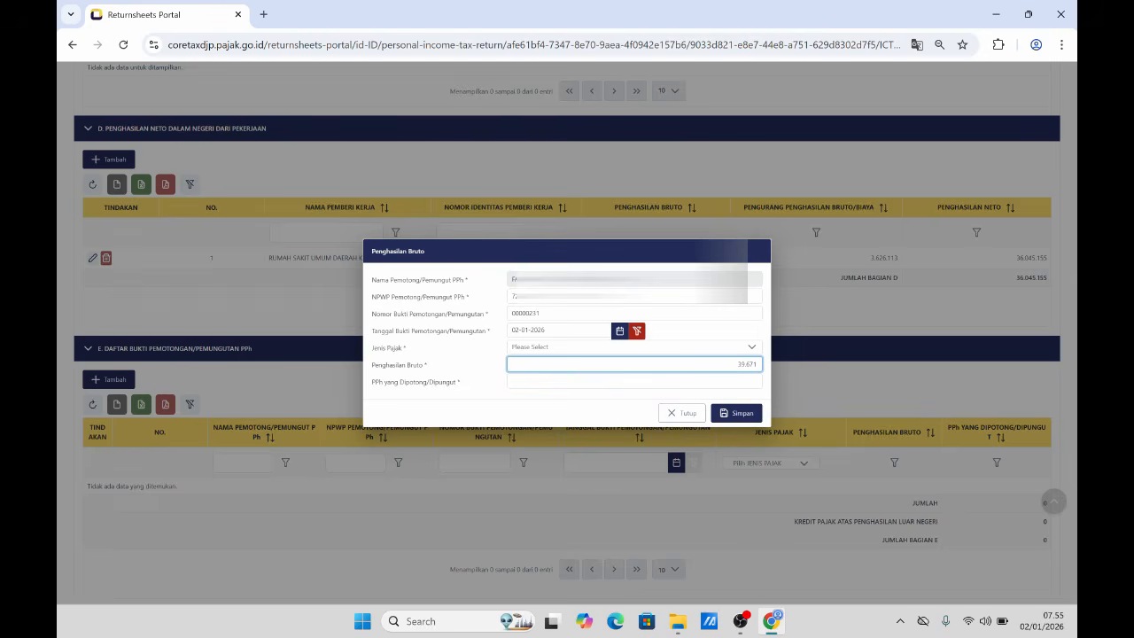
text(268)
click(700, 381)
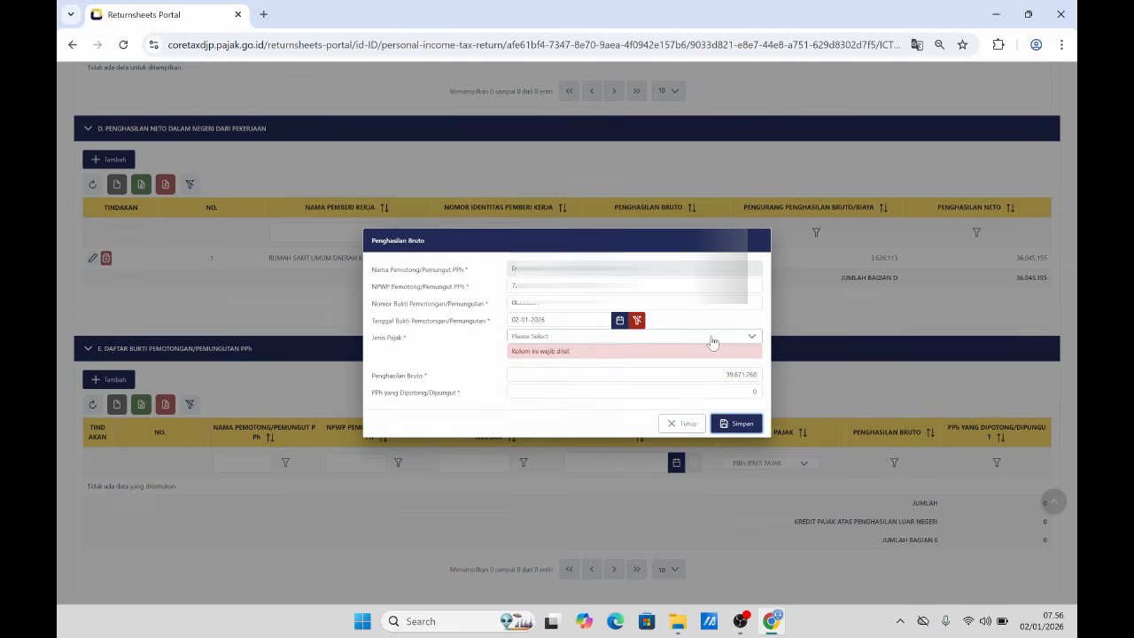
click(712, 337)
click(562, 404)
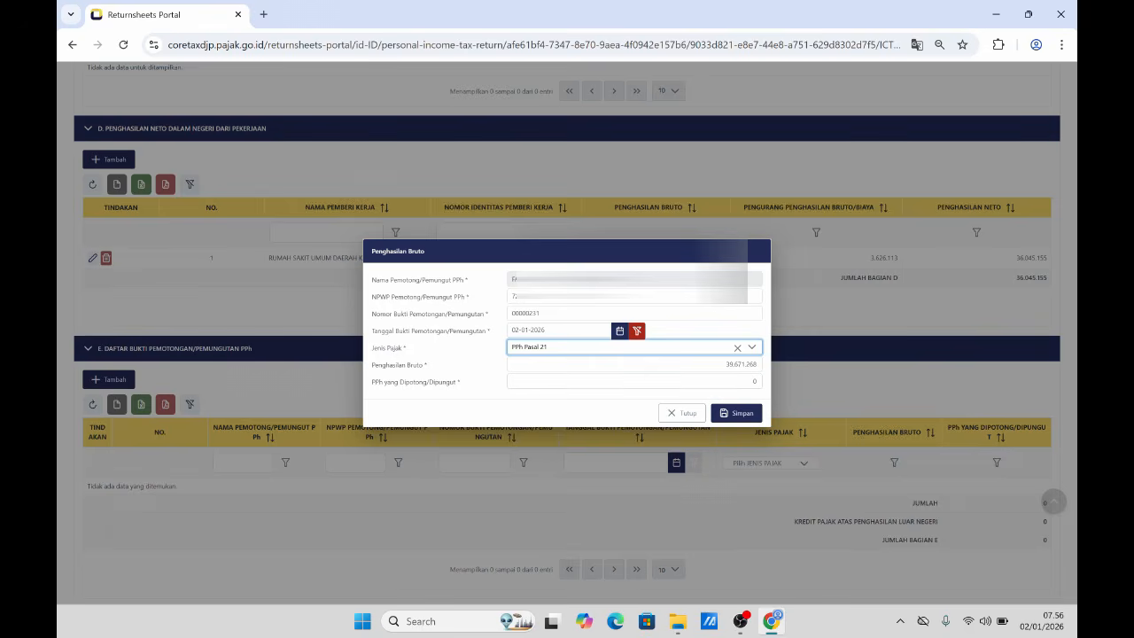
click(739, 413)
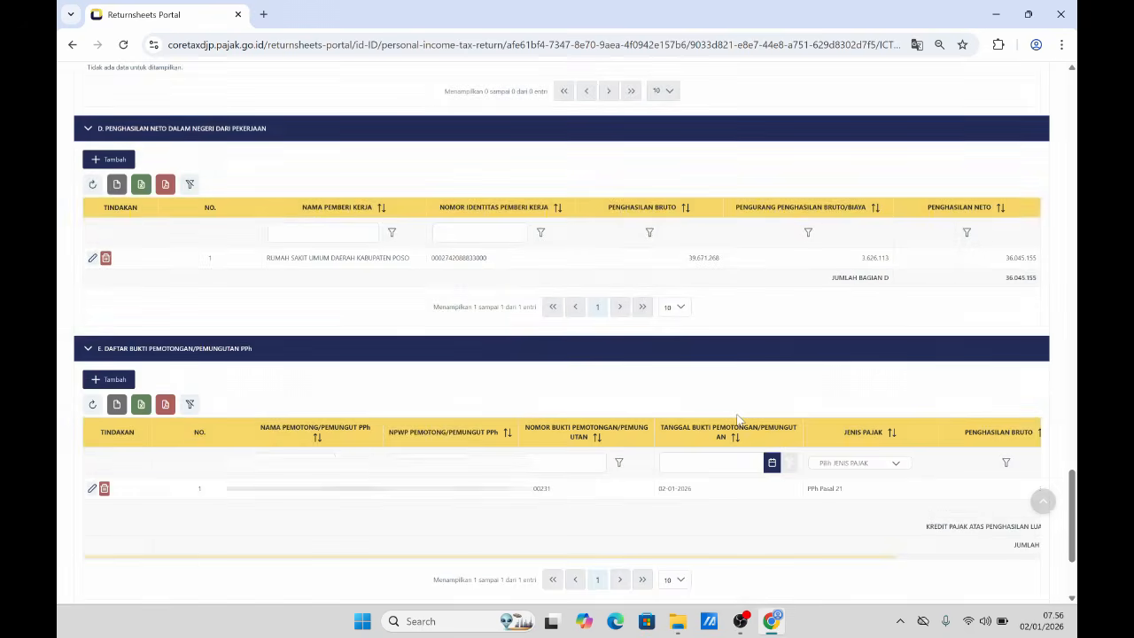
- Return to the top, switch to the Induk form, and scroll down to section K Pernyataan
scroll(648, 413, down, 2)
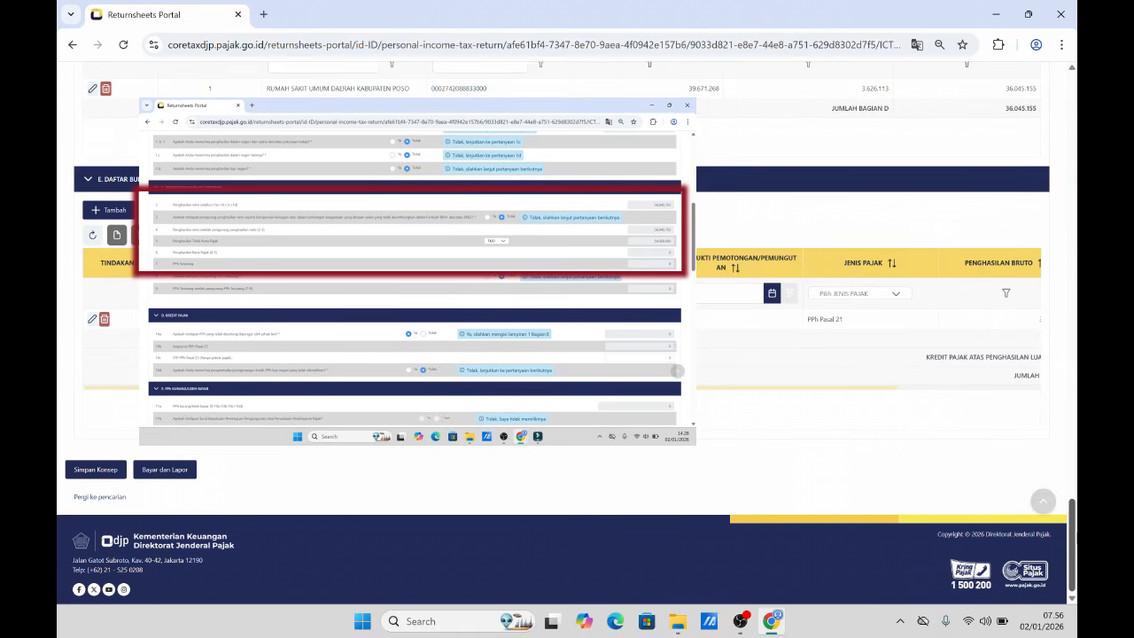
click(1044, 503)
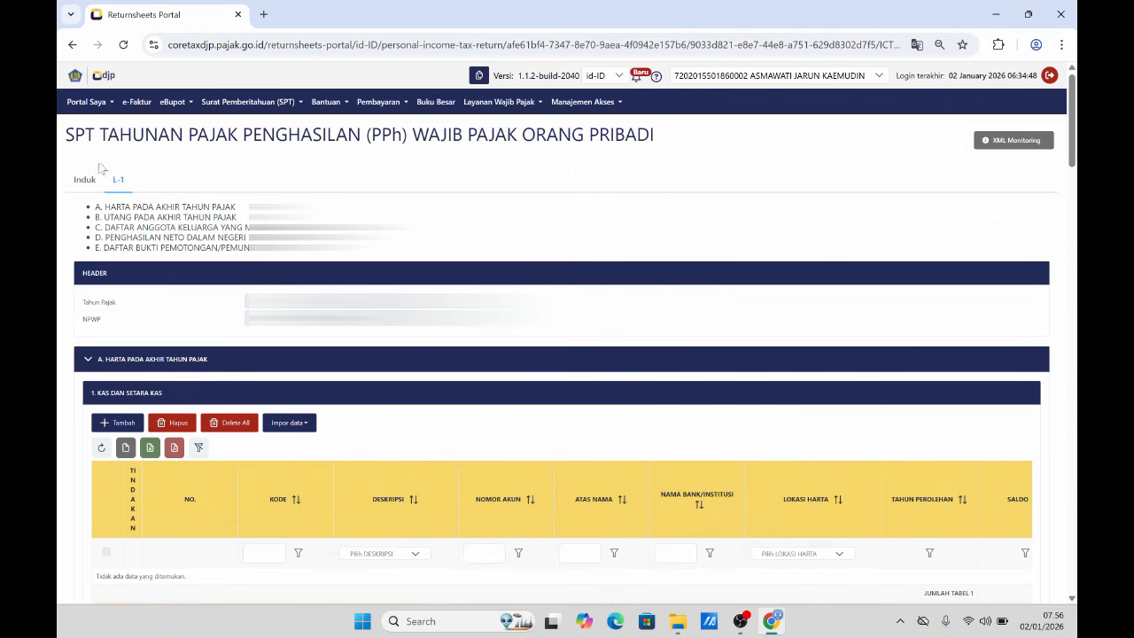
click(85, 180)
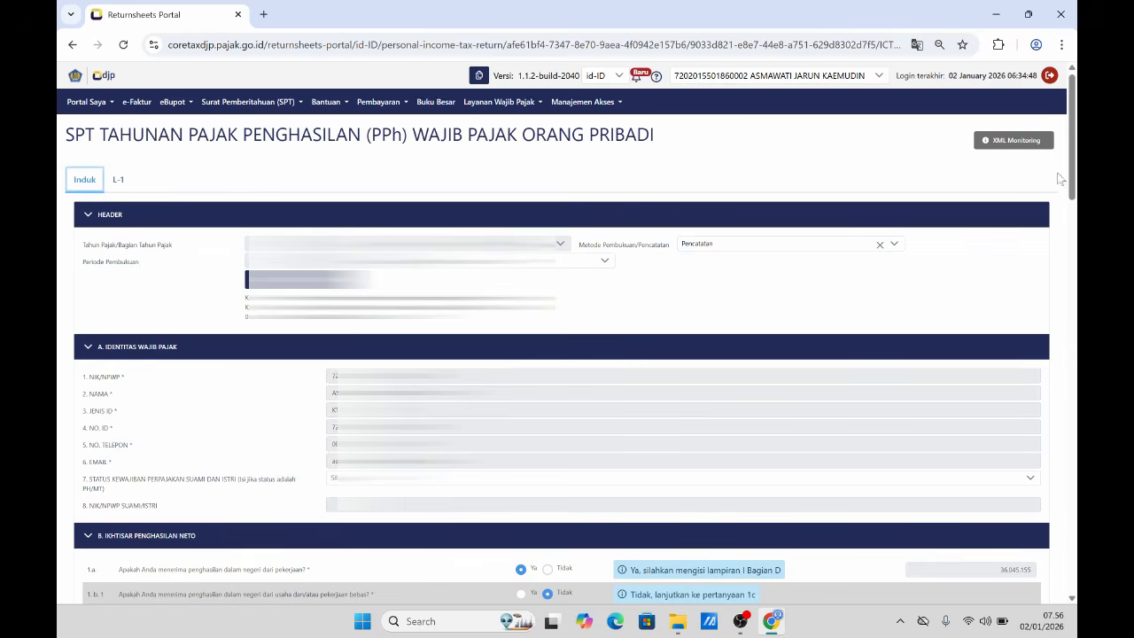
drag(1072, 185, 1072, 571)
- Tick the Pernyataan declaration, save the Nihil return as a draft, and dismiss the success notice
click(85, 370)
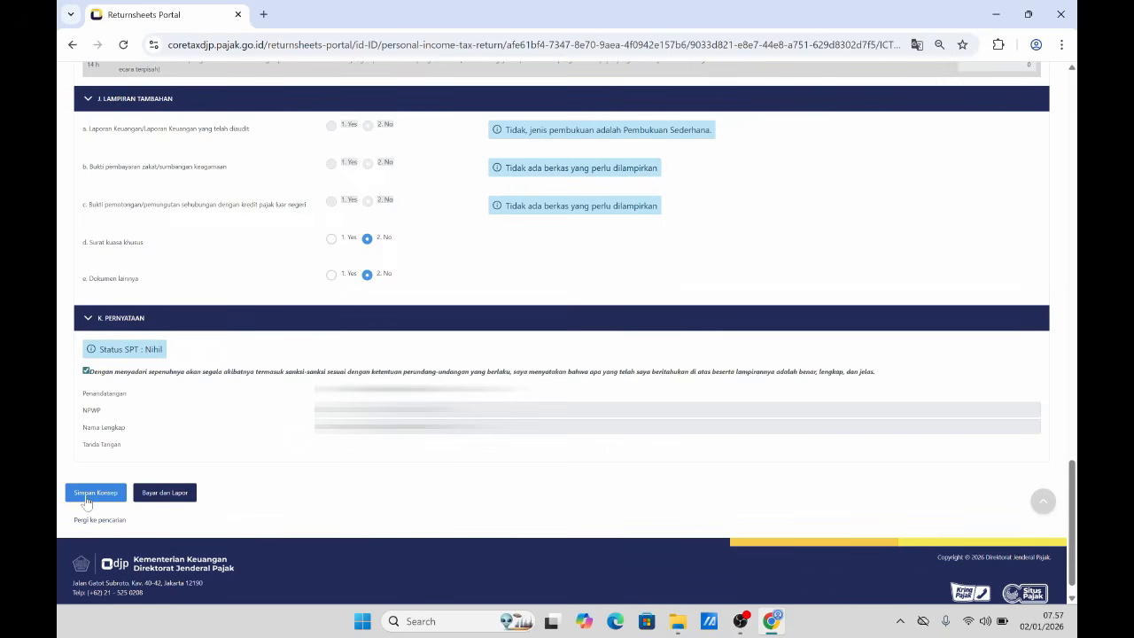
click(90, 496)
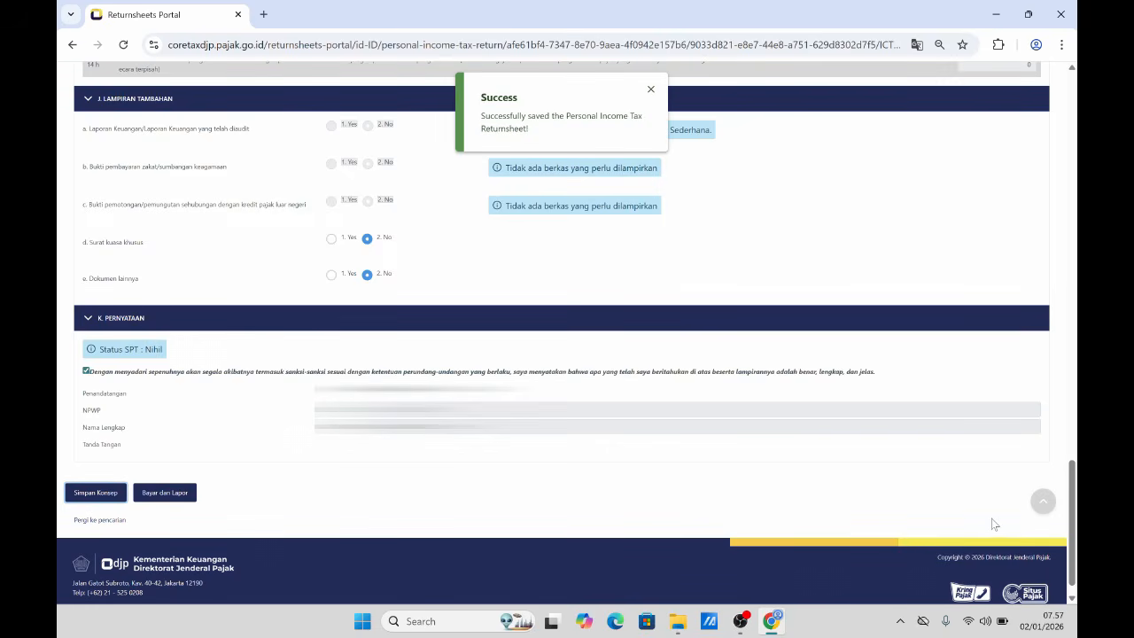
click(651, 92)
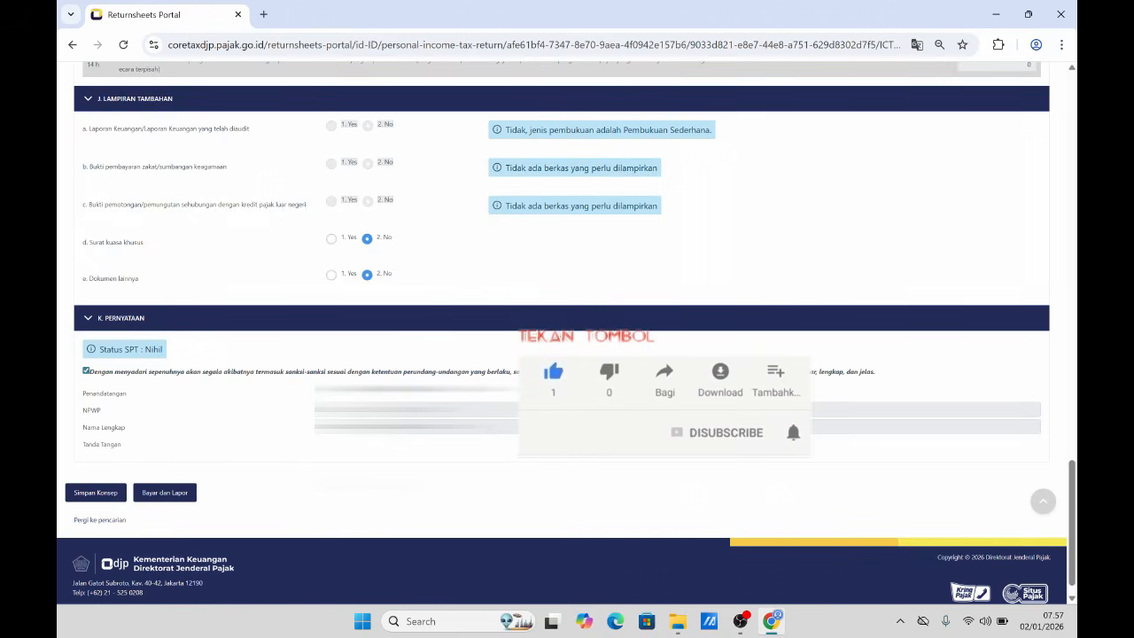
- Scroll down to the declaration section showing the Wajib Pajak and Kuasa Wajib Pajak signer choices
scroll(567, 334, down, 1)
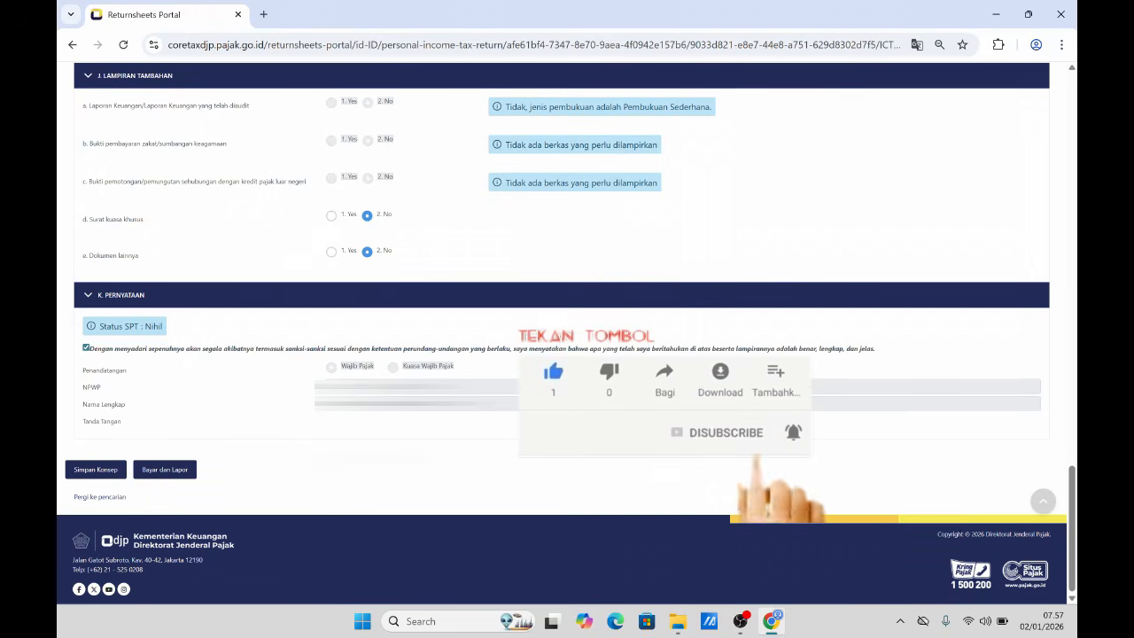